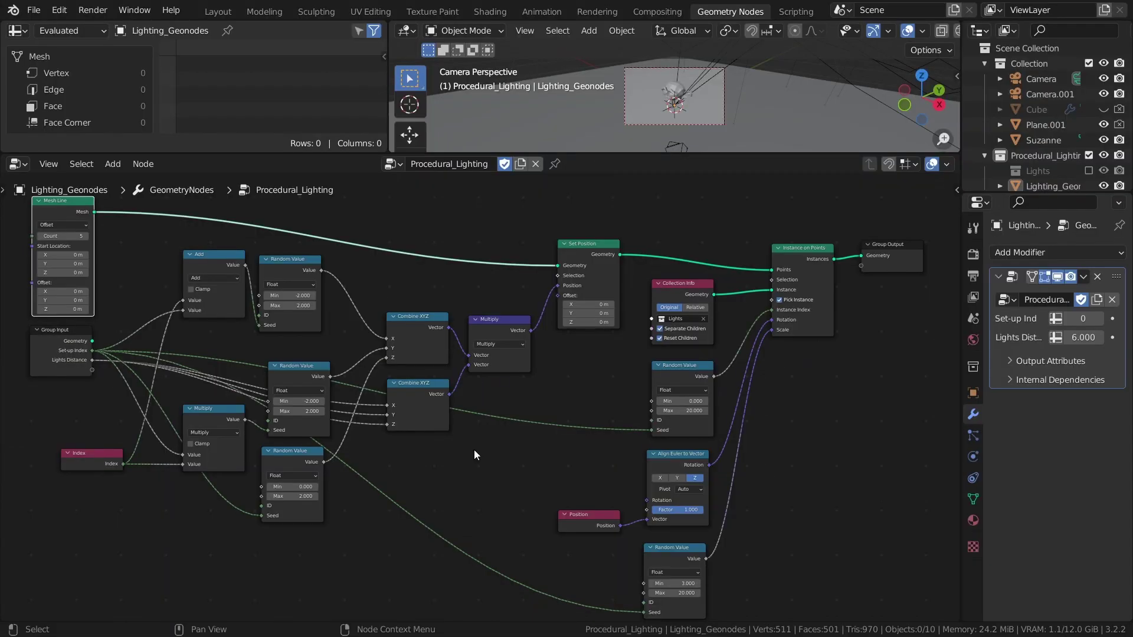
Set the Mesh Line node's point count to 5.
{"action": "middle_click_drag", "start_coordinate": [169, 286], "coordinate": [476, 261]}
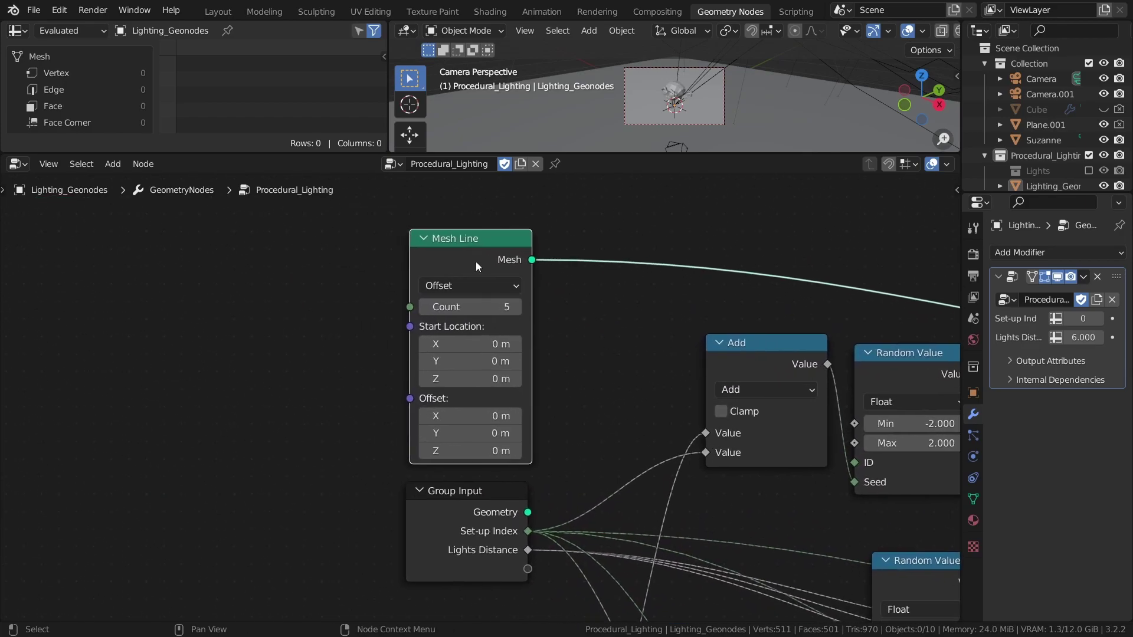
{"action": "left_click", "coordinate": [461, 307]}
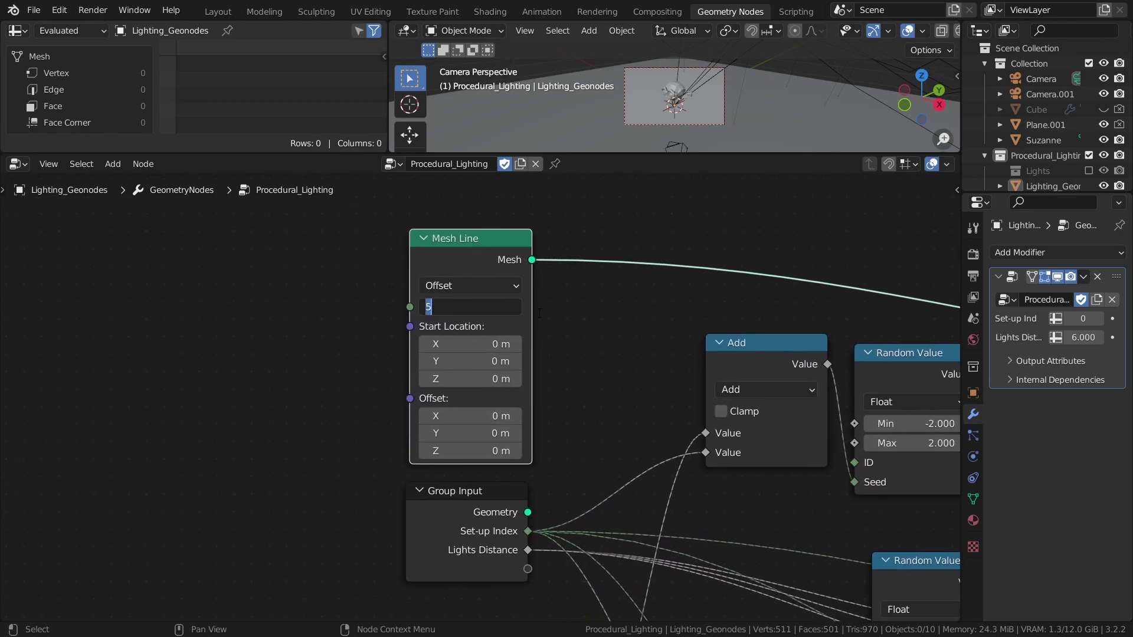
{"action": "type", "text": "5"}
{"action": "key", "text": "Return"}
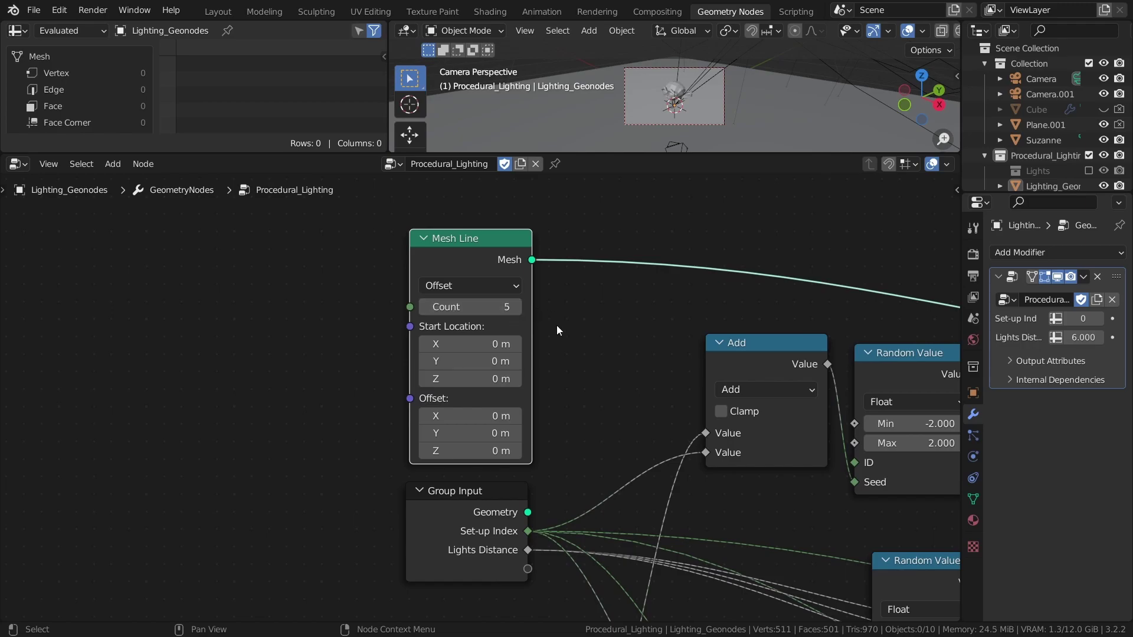
Move all nodes from Mesh Line through Set Position away from the instancing nodes to open a gap between them.
{"action": "key", "text": "Home"}
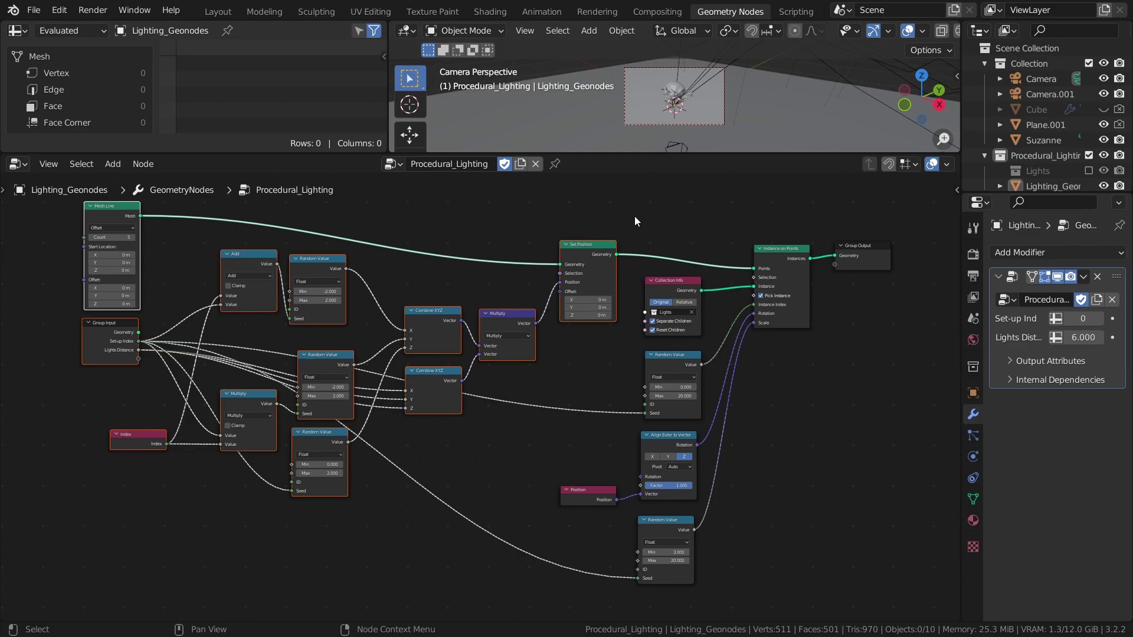
{"action": "key", "text": "g"}
{"action": "key", "text": "Escape"}
{"action": "middle_click_drag", "start_coordinate": [496, 249], "coordinate": [674, 242]}
{"action": "key", "text": "g"}
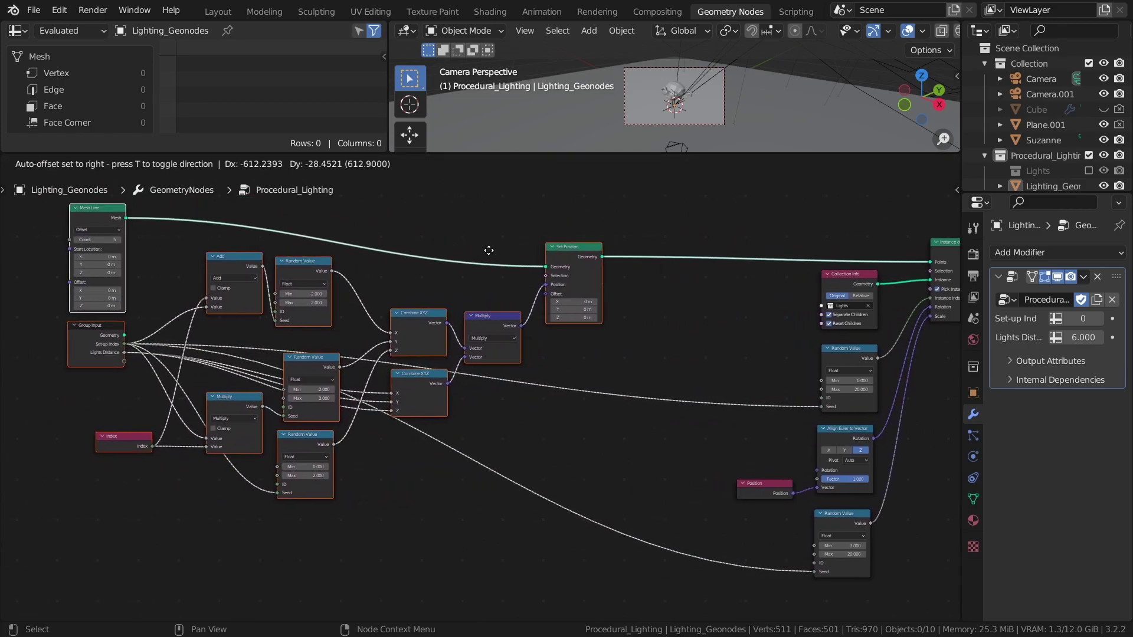
{"action": "left_click", "coordinate": [494, 249]}
{"action": "left_click", "coordinate": [587, 368]}
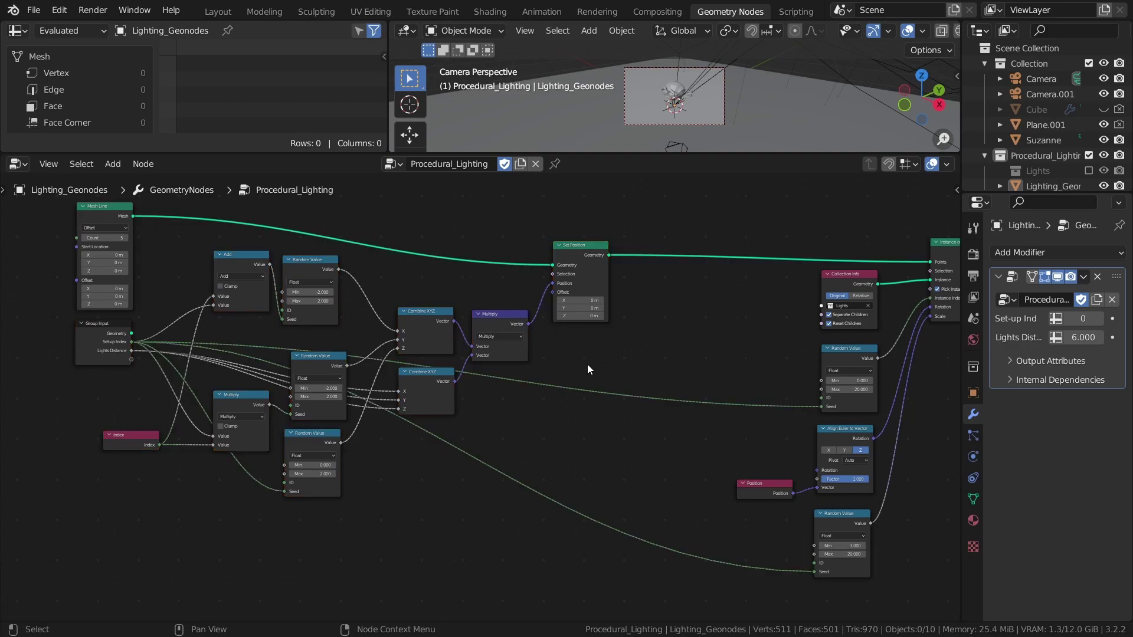
Examine the Selection input of the Instance on Points node and the nodes feeding it.
{"action": "middle_click_drag", "start_coordinate": [588, 368], "coordinate": [601, 386]}
{"action": "middle_click_drag", "start_coordinate": [709, 384], "coordinate": [249, 360]}
{"action": "middle_click_drag", "start_coordinate": [508, 411], "coordinate": [497, 340], "text": "ctrl"}
{"action": "middle_click_drag", "start_coordinate": [497, 340], "coordinate": [606, 480]}
{"action": "scroll", "coordinate": [479, 396], "scroll_direction": "up", "scroll_amount": 5}
{"action": "middle_click_drag", "start_coordinate": [590, 352], "coordinate": [558, 398]}
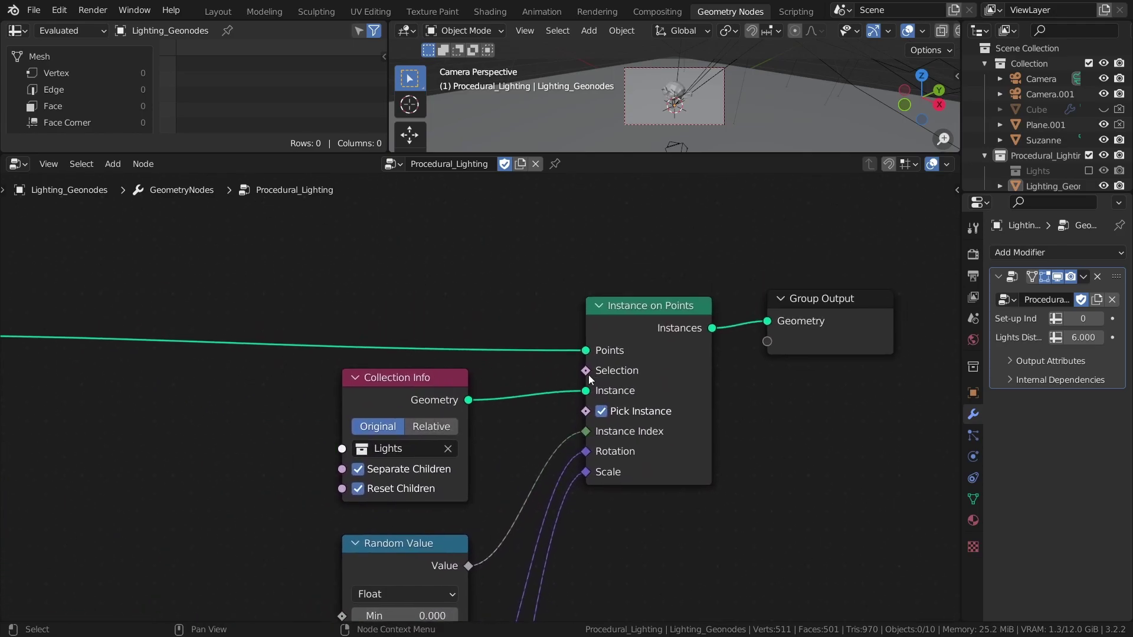
{"action": "left_click_drag", "start_coordinate": [589, 376], "coordinate": [374, 378]}
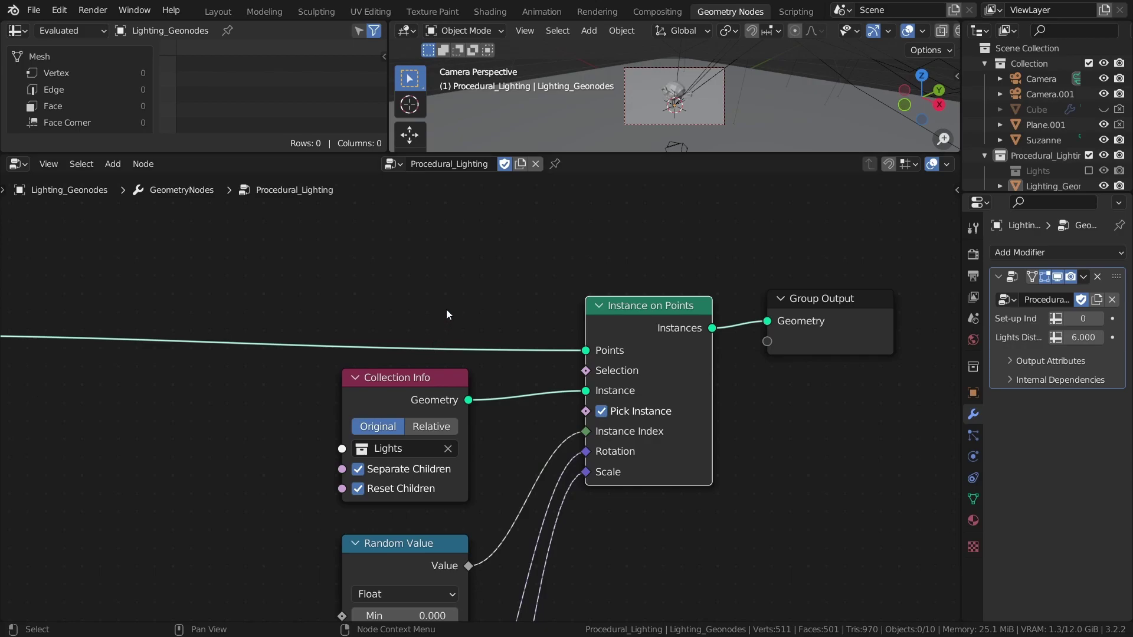
Add a second Group Input node in the free space above the link from Set Position to Instance on Points.
{"action": "middle_click_drag", "start_coordinate": [446, 309], "coordinate": [529, 347]}
{"action": "scroll", "coordinate": [544, 397], "scroll_direction": "down", "scroll_amount": 2}
{"action": "middle_click_drag", "start_coordinate": [544, 396], "coordinate": [541, 351]}
{"action": "key", "text": "shift+a"}
{"action": "mouse_move", "coordinate": [540, 346]}
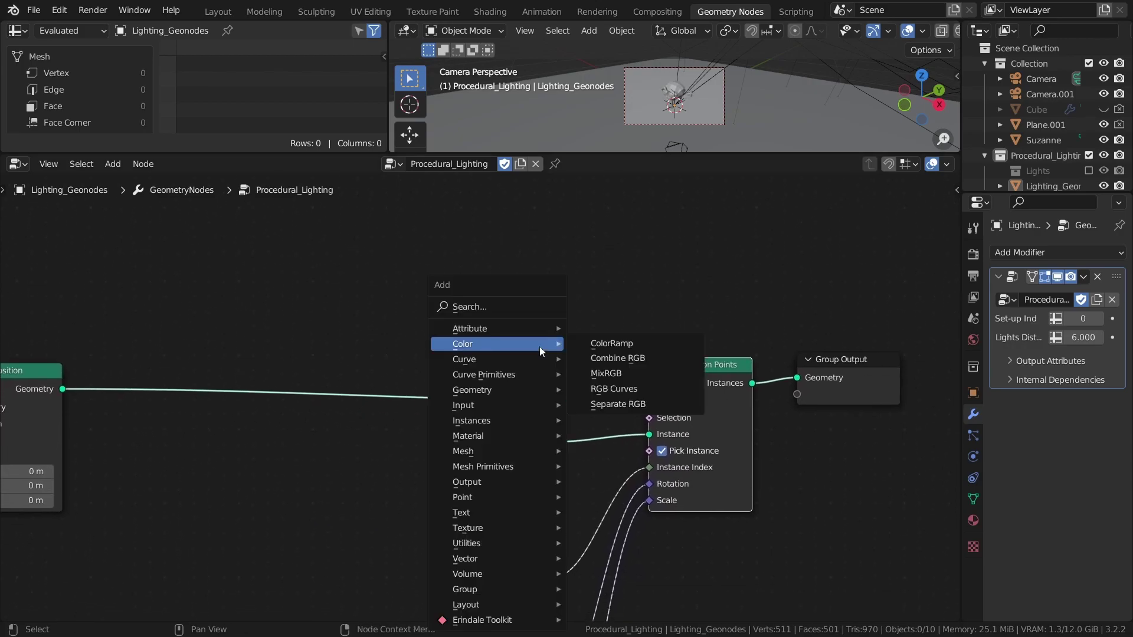
{"action": "left_click", "coordinate": [473, 308]}
{"action": "type", "text": "group"}
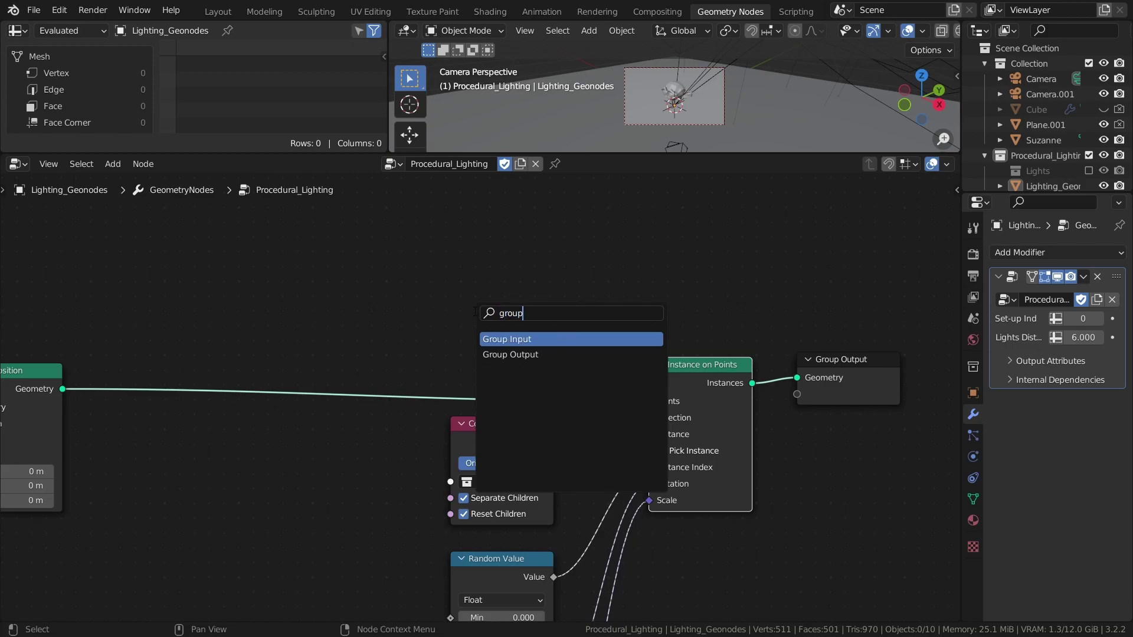
{"action": "type", "text": " in"}
{"action": "key", "text": "Return"}
{"action": "left_click", "coordinate": [197, 255]}
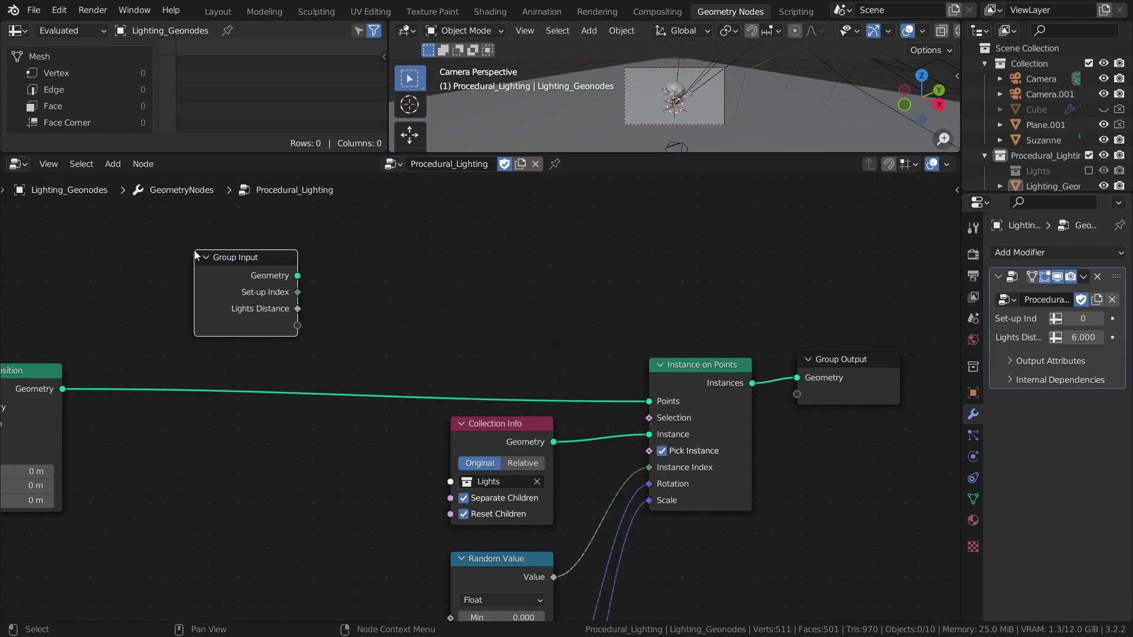
Add an Index node directly above the new Group Input node.
{"action": "key", "text": "shift+a"}
{"action": "left_click", "coordinate": [417, 306]}
{"action": "type", "text": "ind"}
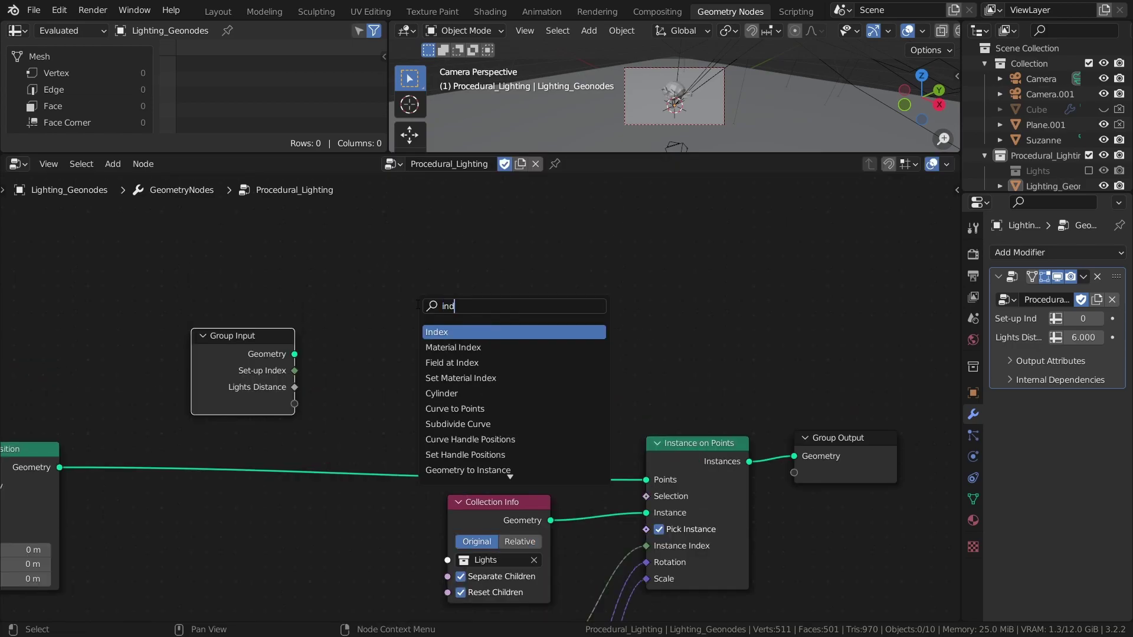
{"action": "key", "text": "Return"}
{"action": "left_click", "coordinate": [198, 280]}
Add a Compare node beside the Index node and set it to Integer with the Equal operation.
{"action": "key", "text": "shift+a"}
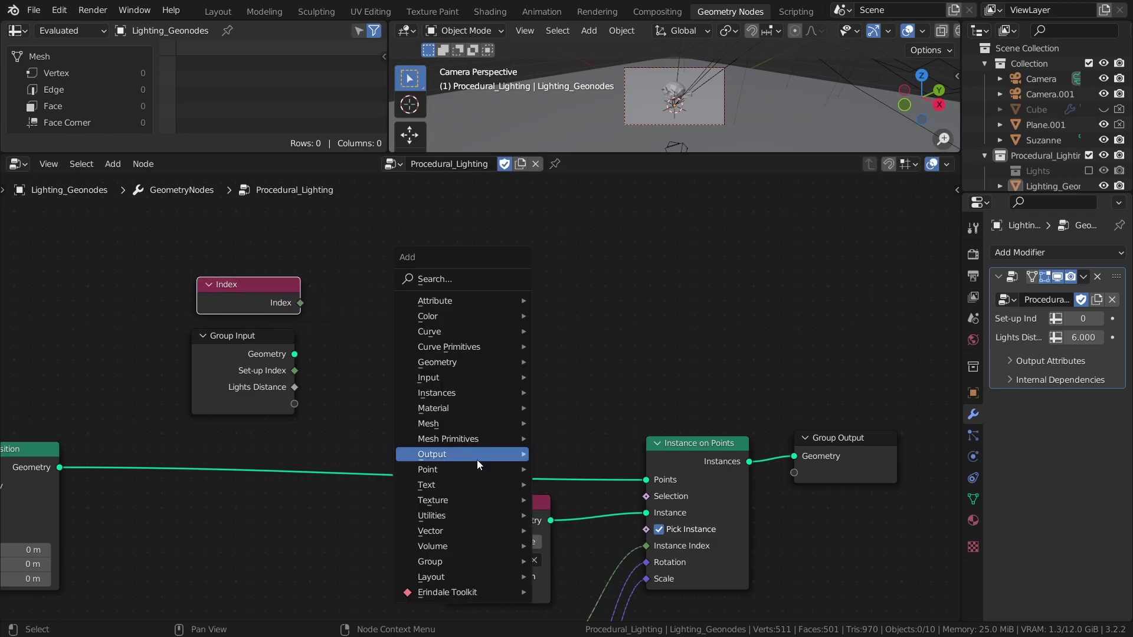
{"action": "mouse_move", "coordinate": [459, 513]}
{"action": "left_click", "coordinate": [597, 395]}
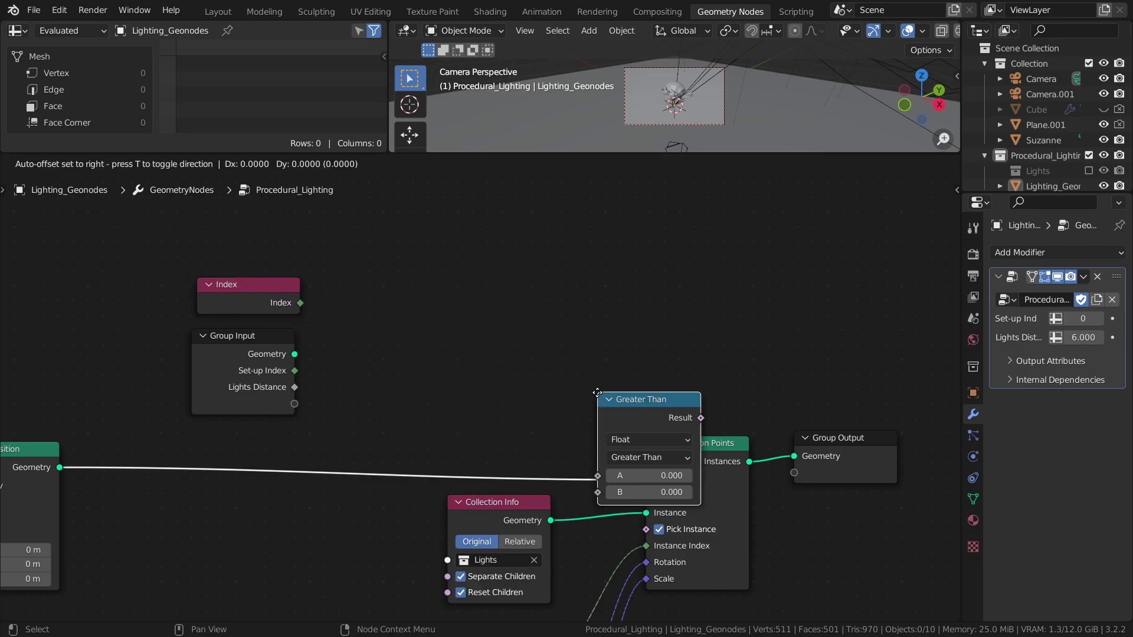
{"action": "left_click", "coordinate": [454, 233]}
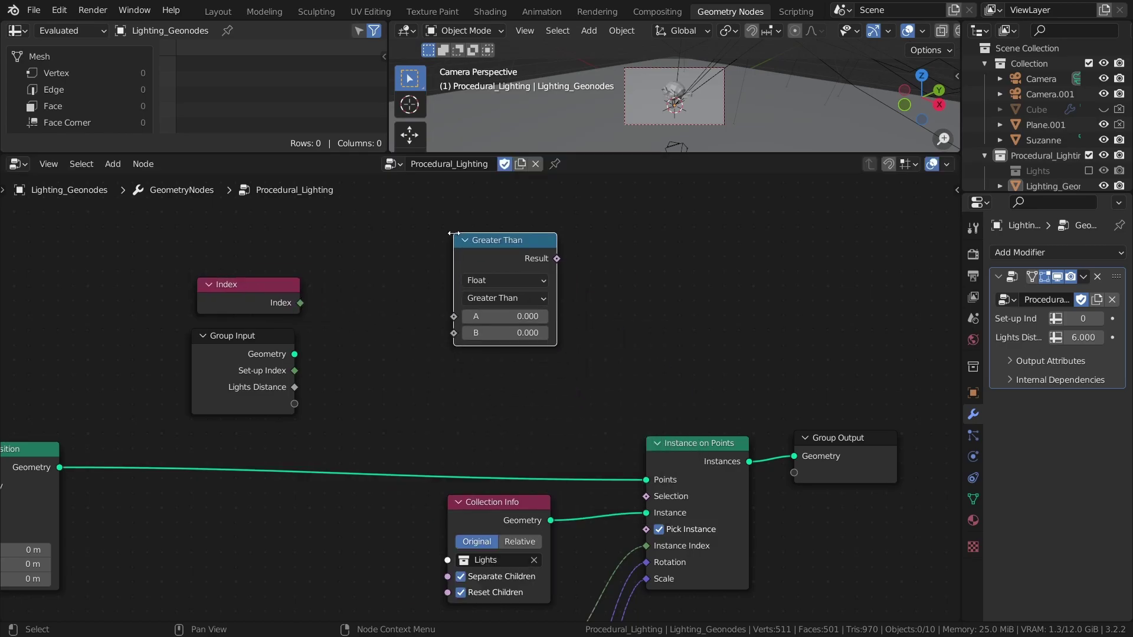
{"action": "left_click", "coordinate": [517, 278]}
{"action": "left_click", "coordinate": [511, 314]}
{"action": "left_click", "coordinate": [523, 299]}
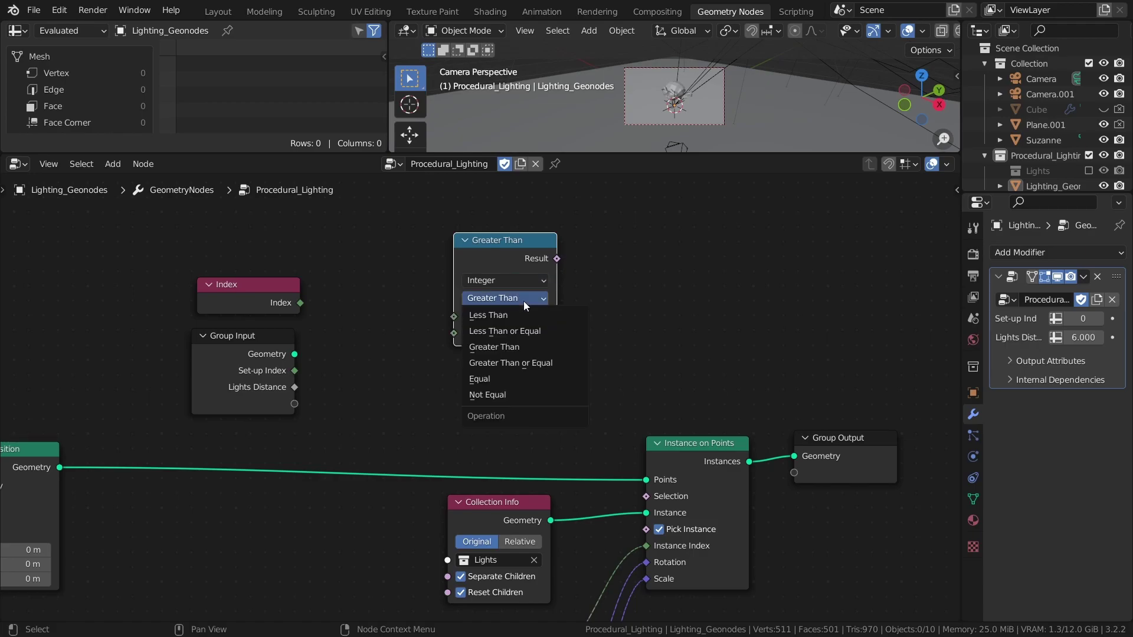
{"action": "left_click", "coordinate": [479, 379]}
Duplicate the Equal comparison node and place the copy directly beneath the original.
{"action": "left_click_drag", "start_coordinate": [514, 252], "coordinate": [513, 281]}
{"action": "key", "text": "shift+d"}
{"action": "left_click", "coordinate": [516, 417]}
{"action": "middle_click_drag", "start_coordinate": [602, 407], "coordinate": [594, 355]}
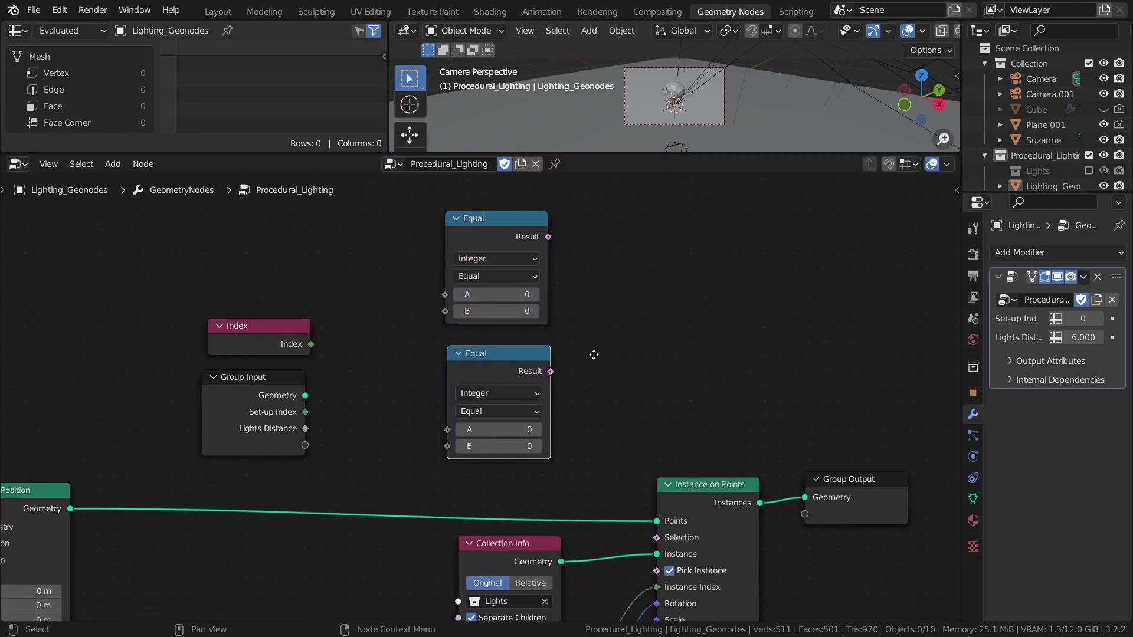
{"action": "left_click", "coordinate": [525, 357]}
Add a Boolean Math node with the And operation after the two Equal nodes and save the file.
{"action": "key", "text": "shift+a"}
{"action": "left_click", "coordinate": [536, 108]}
{"action": "type", "text": "bo"}
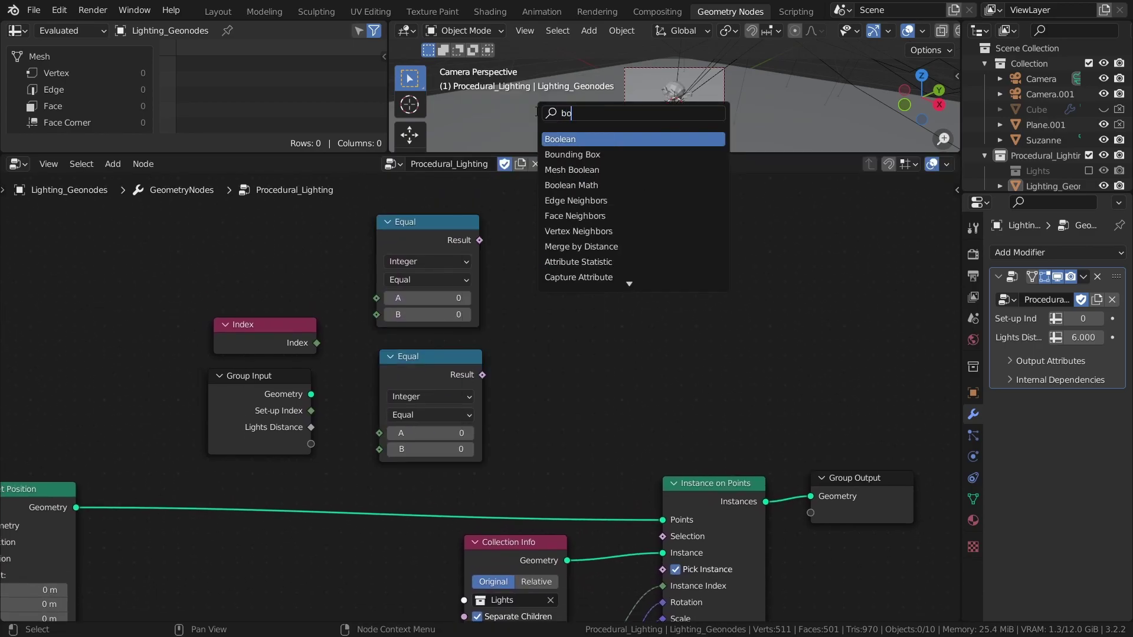
{"action": "type", "text": "olea"}
{"action": "key", "text": "Down"}
{"action": "key", "text": "Down"}
{"action": "key", "text": "Return"}
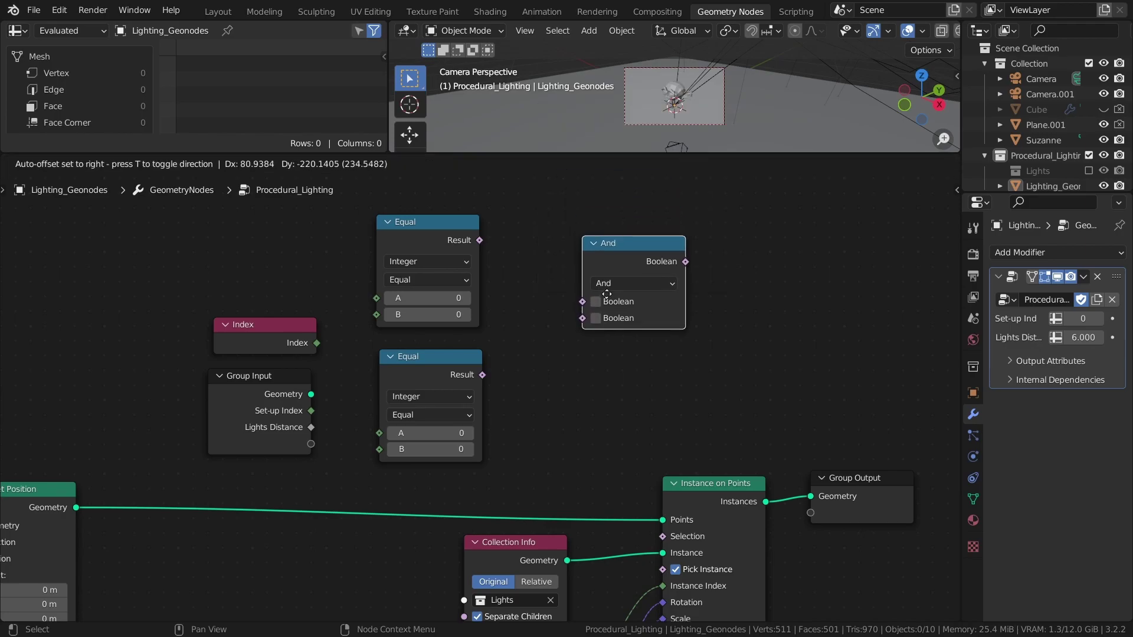
{"action": "left_click", "coordinate": [684, 337]}
{"action": "key", "text": "ctrl+s"}
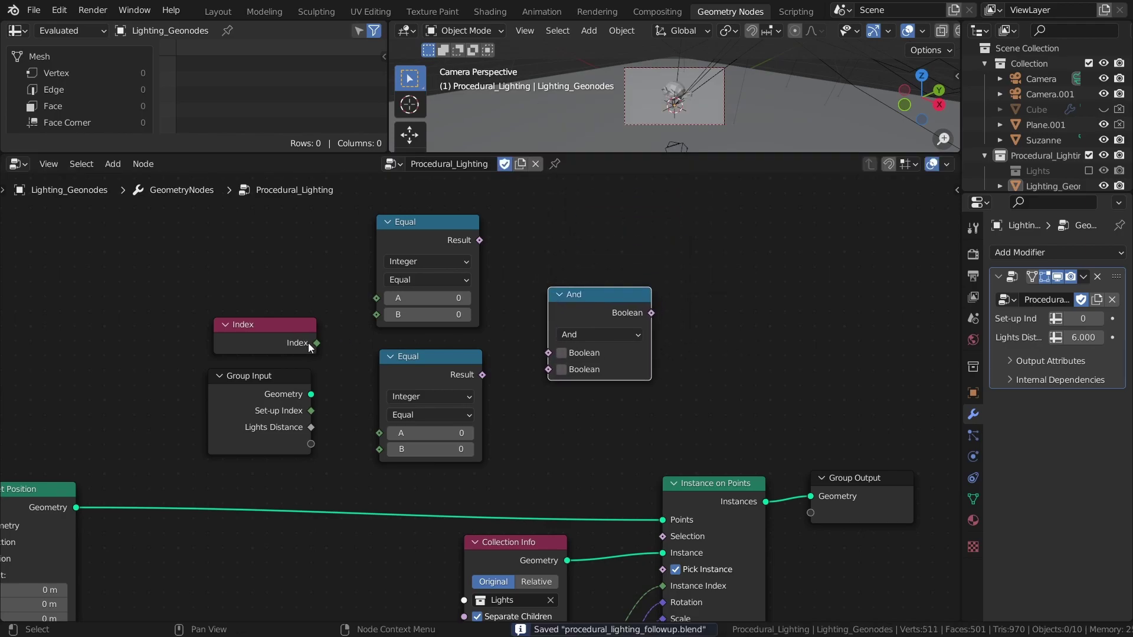
Connect Index to the upper Equal node's A input and its Result to the first Boolean input of the And node.
{"action": "left_click_drag", "start_coordinate": [312, 343], "coordinate": [376, 298]}
{"action": "left_click_drag", "start_coordinate": [282, 325], "coordinate": [286, 278]}
{"action": "left_click_drag", "start_coordinate": [254, 376], "coordinate": [252, 339]}
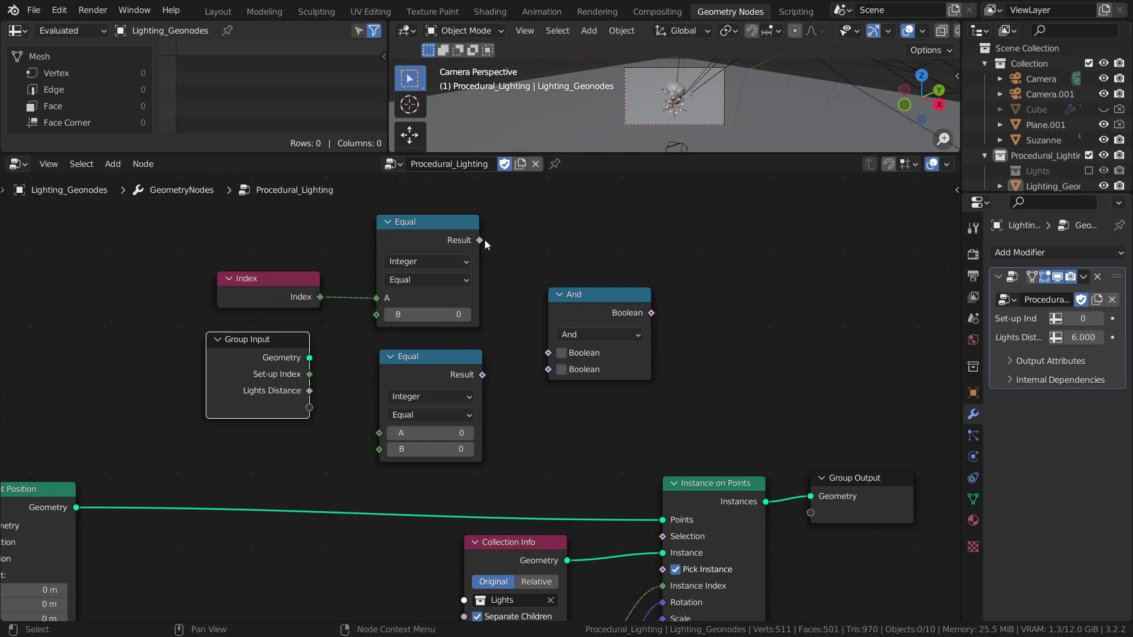
{"action": "left_click_drag", "start_coordinate": [483, 240], "coordinate": [549, 354]}
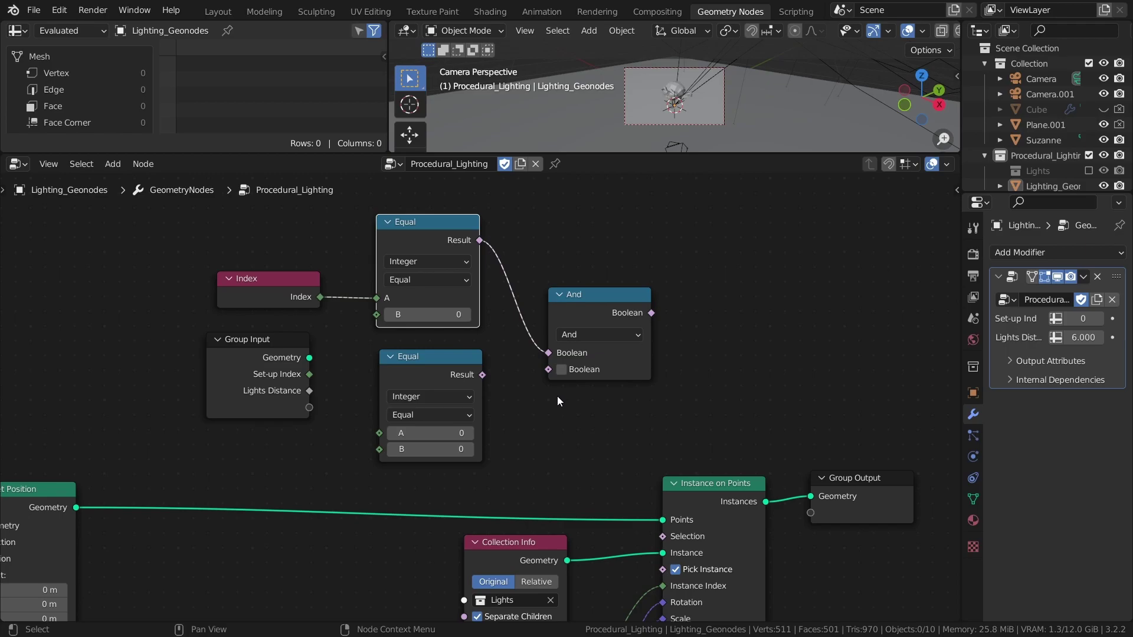
Expose the lower Equal node's A input as a new group input and set its B value to 1.
{"action": "left_click_drag", "start_coordinate": [380, 432], "coordinate": [309, 407]}
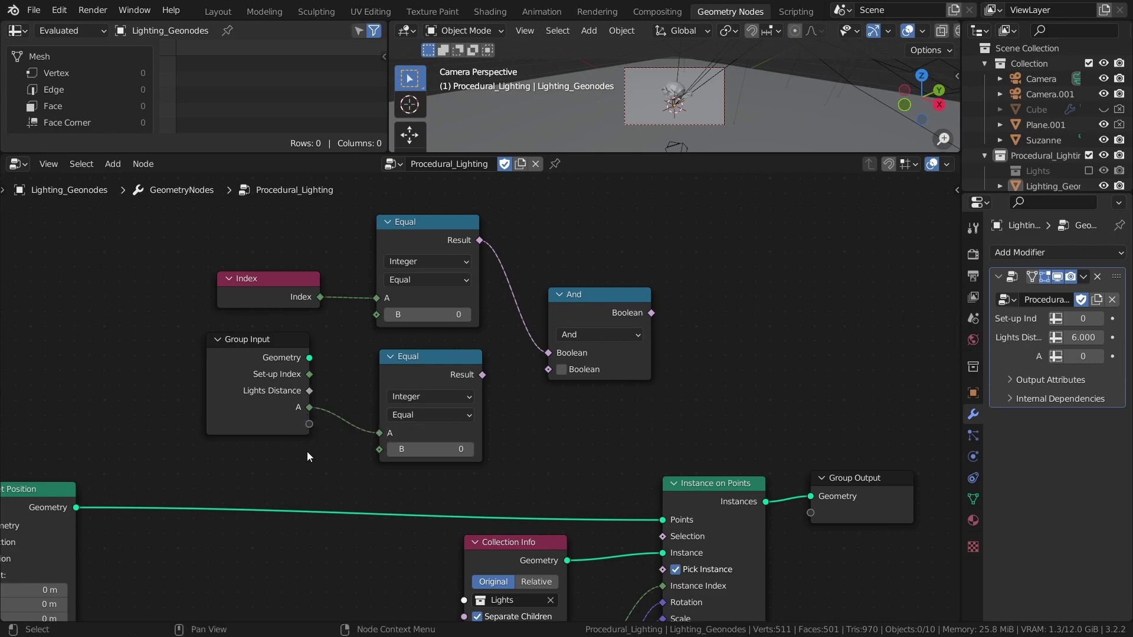
{"action": "left_click", "coordinate": [452, 450]}
{"action": "type", "text": "1"}
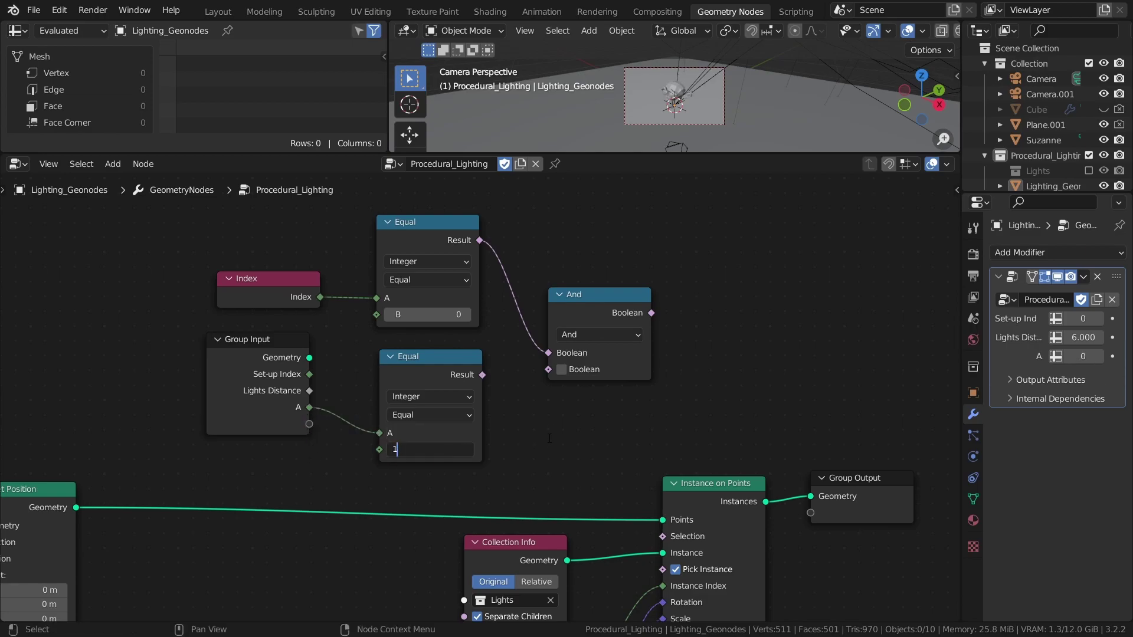
{"action": "key", "text": "Return"}
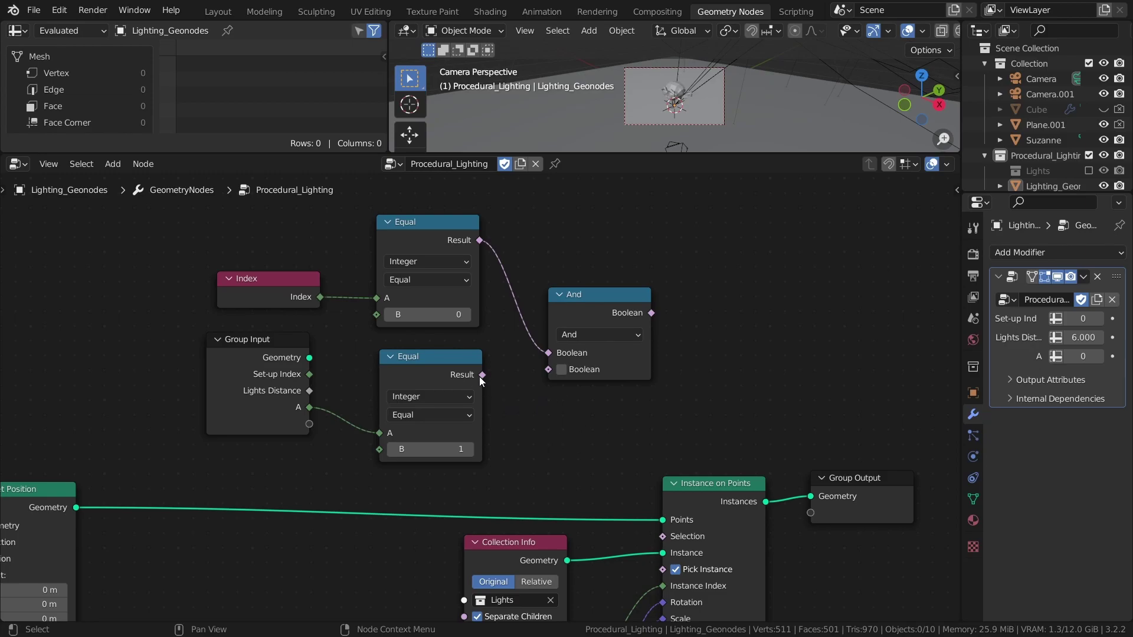
Connect the lower Equal result to the And node's second input and the And output to Instance on Points' Selection.
{"action": "left_click_drag", "start_coordinate": [482, 376], "coordinate": [550, 371]}
{"action": "left_click_drag", "start_coordinate": [590, 330], "coordinate": [552, 331]}
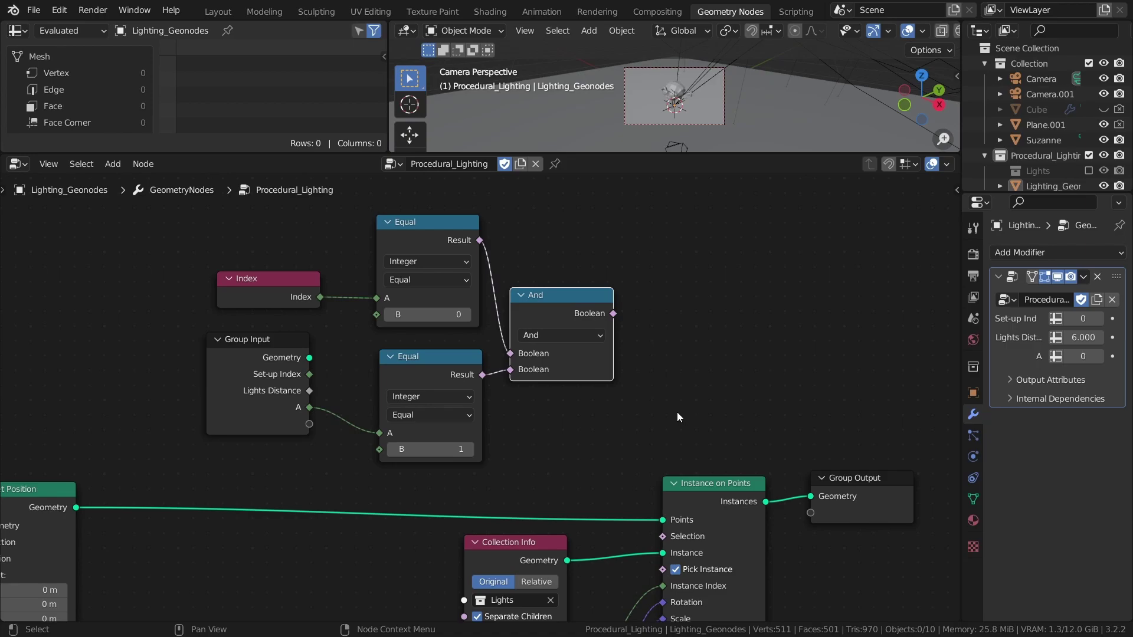
{"action": "middle_click_drag", "start_coordinate": [677, 412], "coordinate": [594, 373]}
{"action": "left_click_drag", "start_coordinate": [530, 275], "coordinate": [579, 498]}
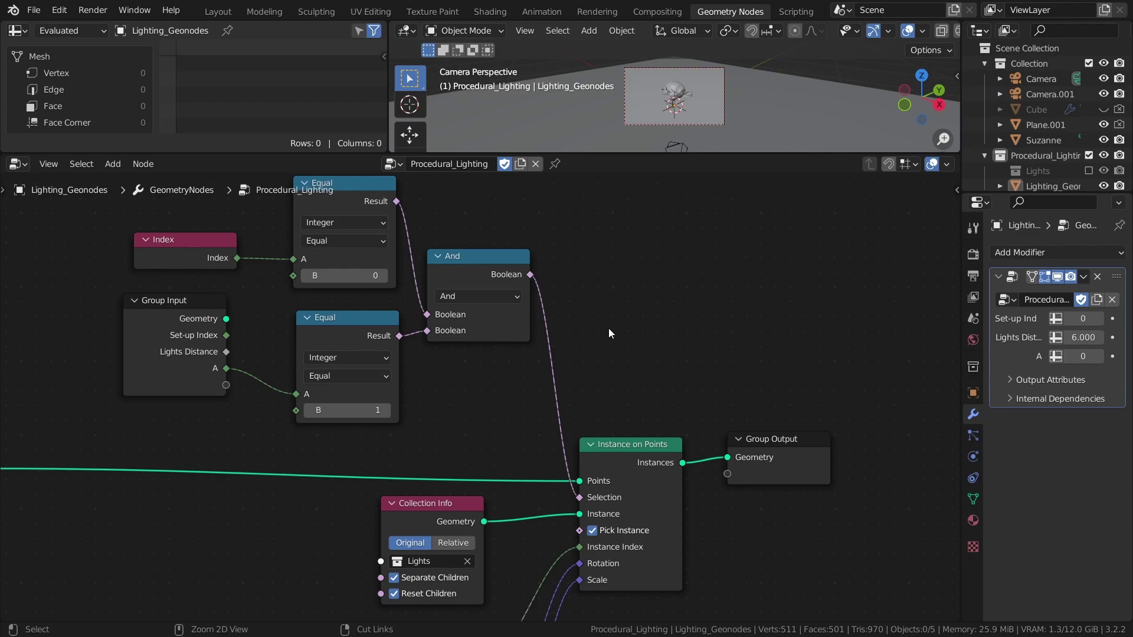
Rename the group input A to "Light 1" and save the file.
{"action": "key", "text": "n"}
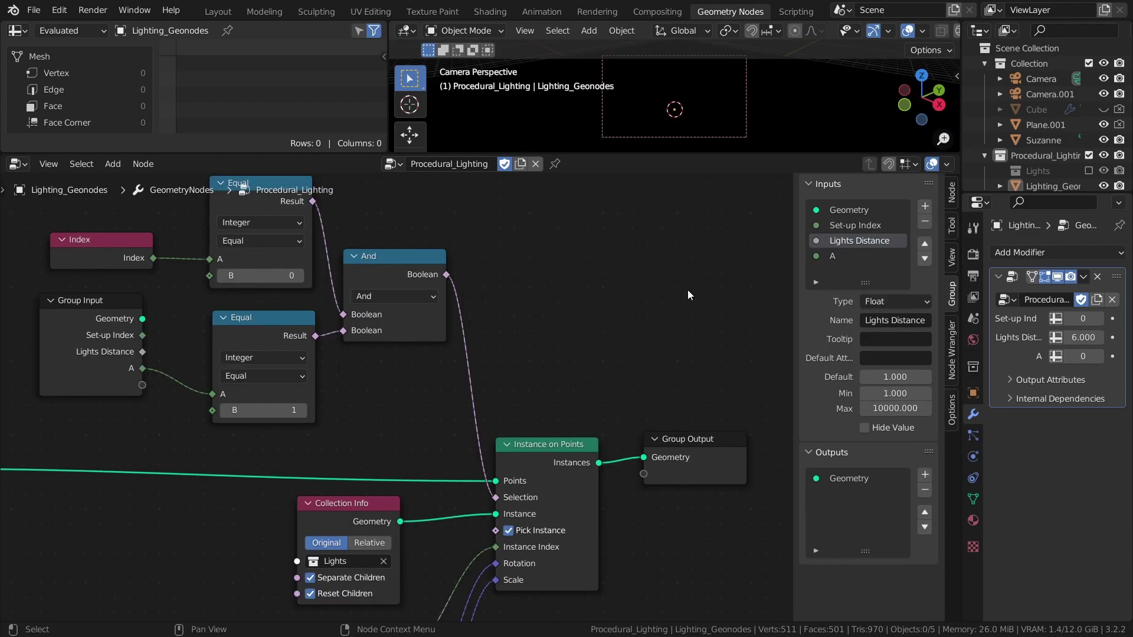
{"action": "left_click", "coordinate": [843, 255]}
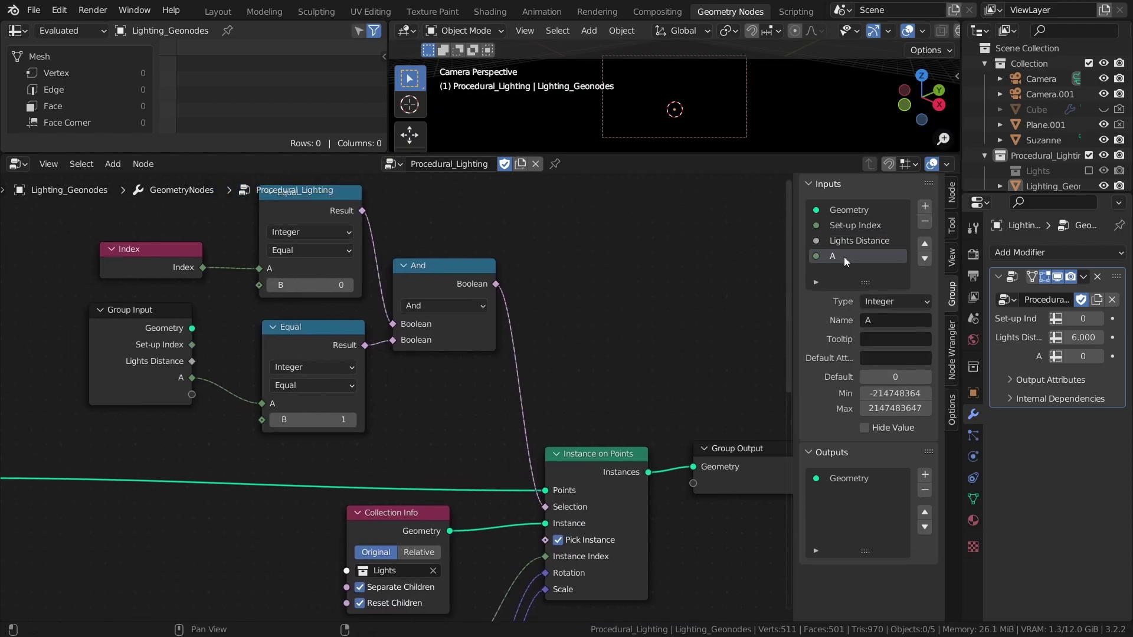
{"action": "type", "text": "Light 1"}
{"action": "key", "text": "Return"}
{"action": "key", "text": "n"}
{"action": "key", "text": "ctrl+s"}
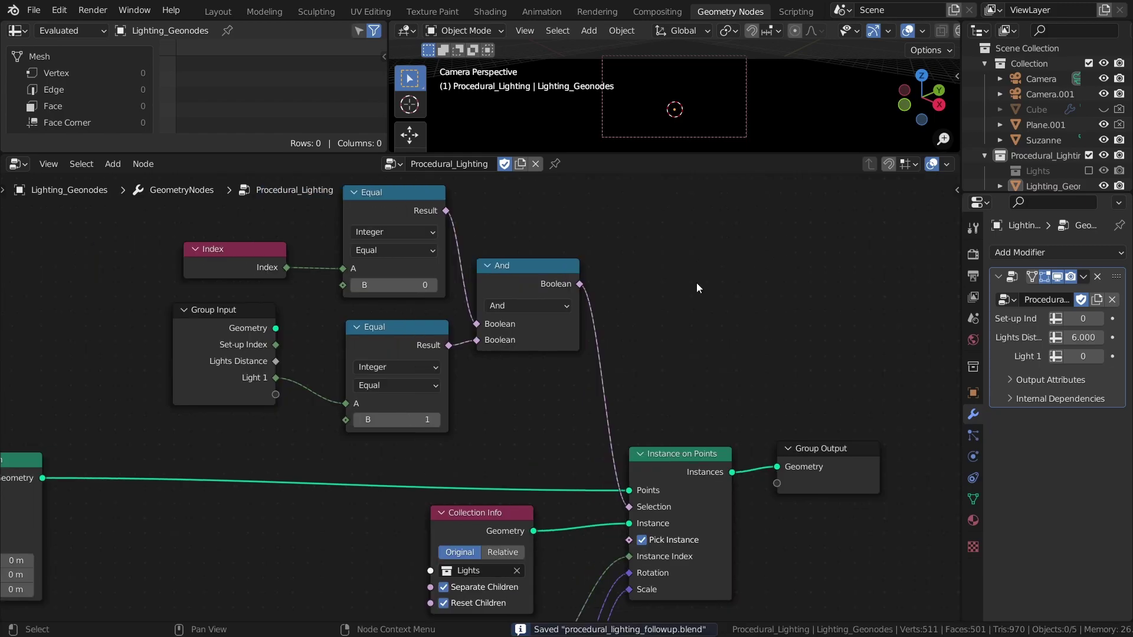
Test the modifier's Light 1 value by switching it between 0 and 1, leave it at 1, and save the file.
{"action": "left_click", "coordinate": [1101, 356]}
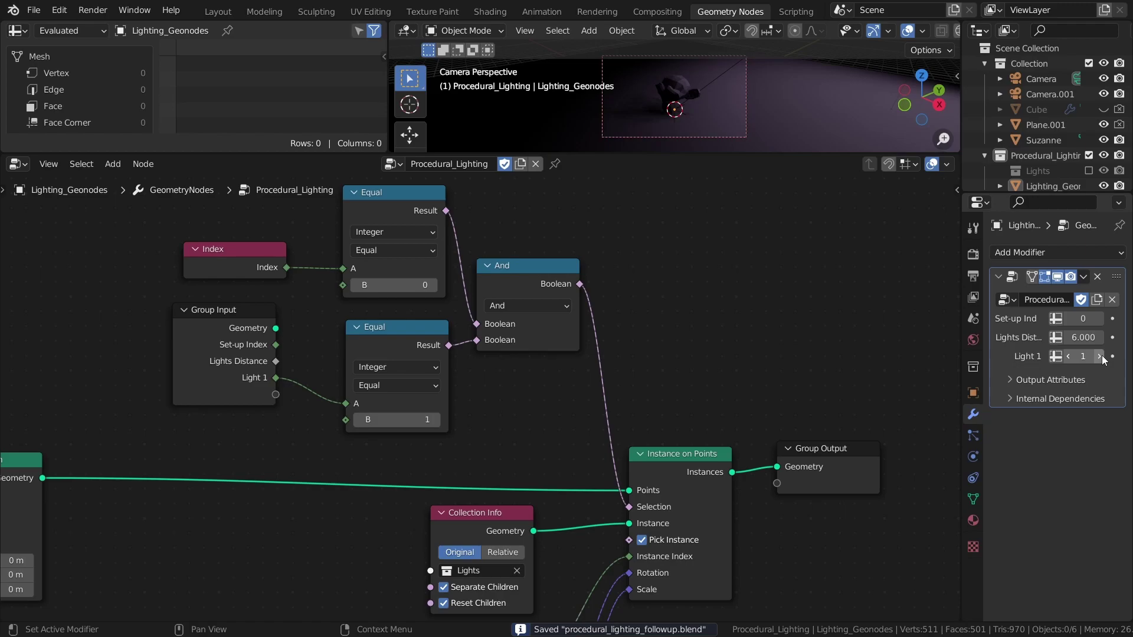
{"action": "left_click", "coordinate": [1069, 357]}
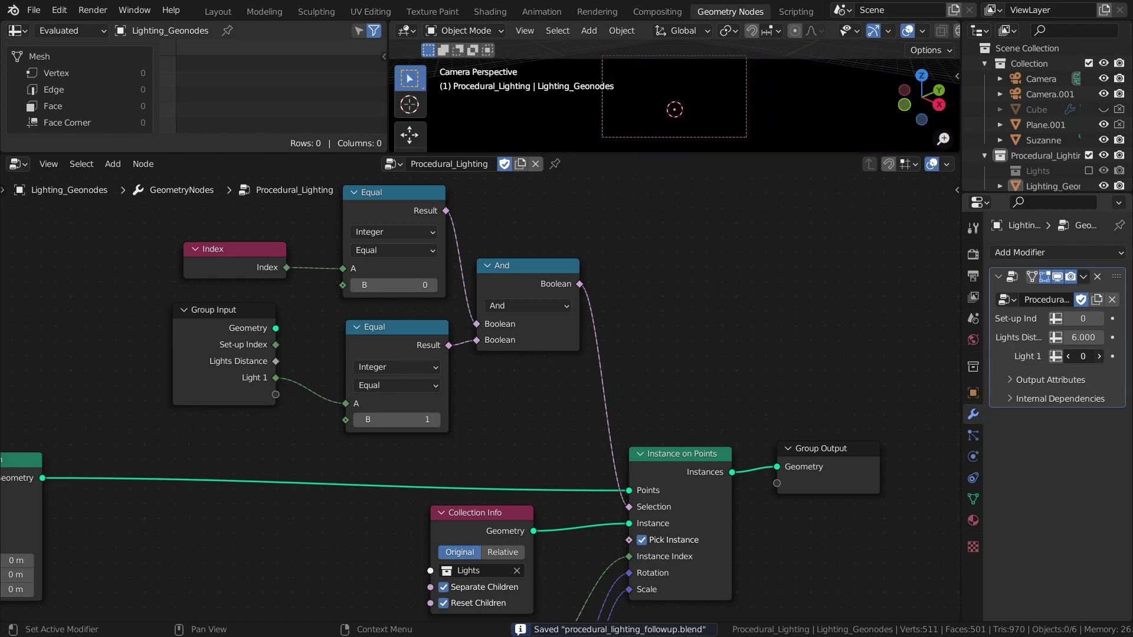
{"action": "left_click", "coordinate": [1100, 357]}
{"action": "left_click", "coordinate": [1069, 356]}
{"action": "left_click", "coordinate": [1099, 356]}
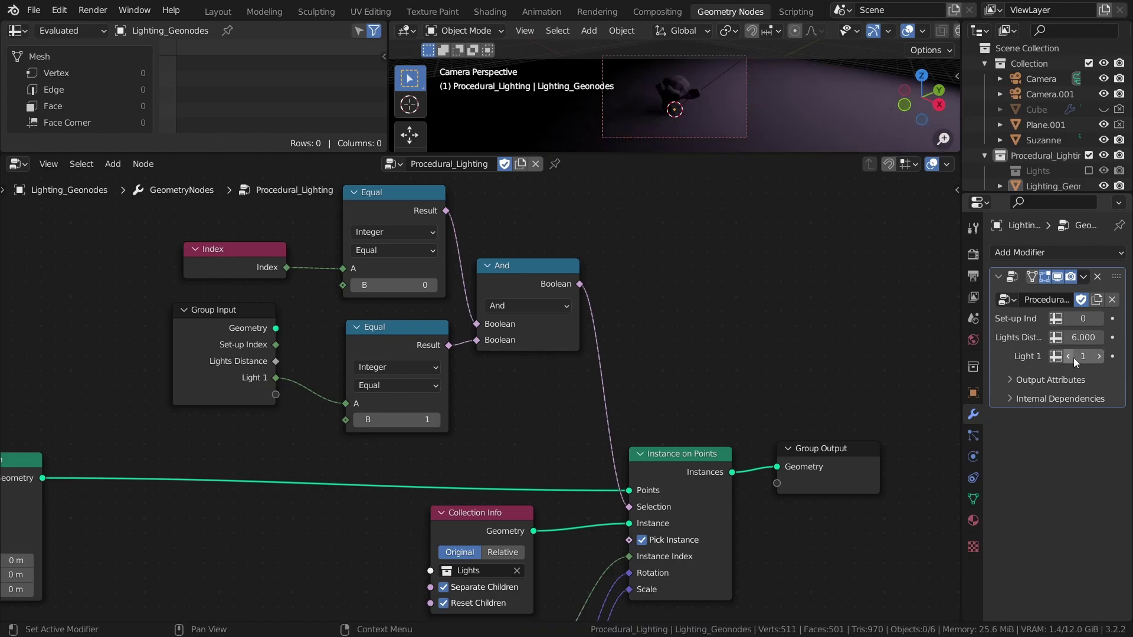
{"action": "left_click", "coordinate": [1069, 356]}
{"action": "left_click", "coordinate": [1100, 357]}
{"action": "key", "text": "ctrl+s"}
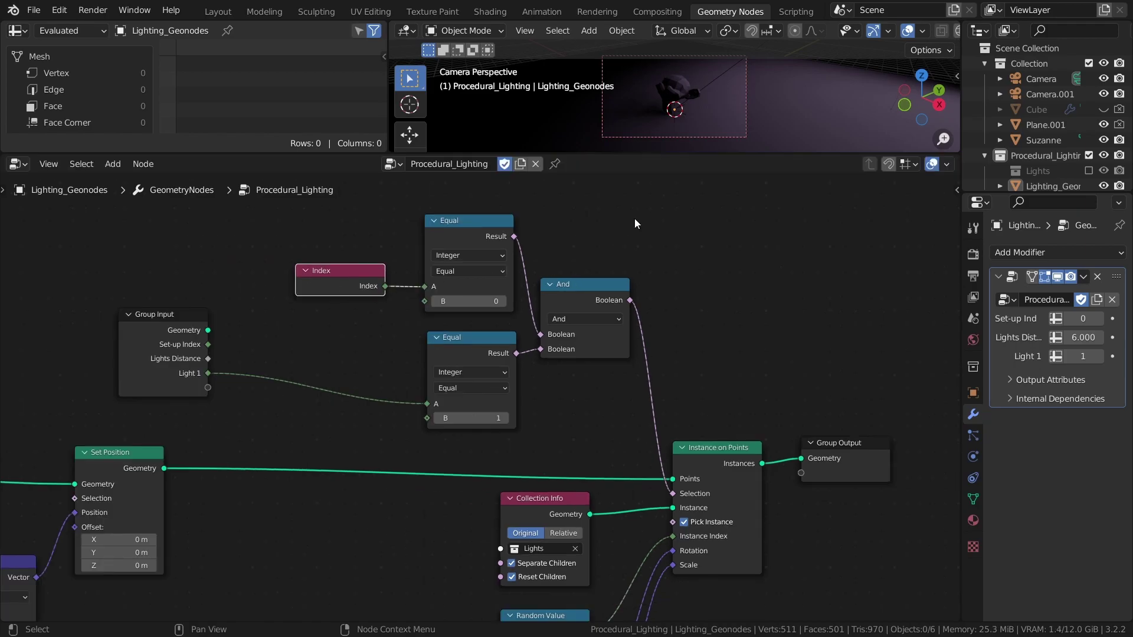
Group the Index, both Equal and the And nodes into a new node group and adjust the Group Input node's position inside it.
{"action": "left_click_drag", "start_coordinate": [634, 203], "coordinate": [421, 356]}
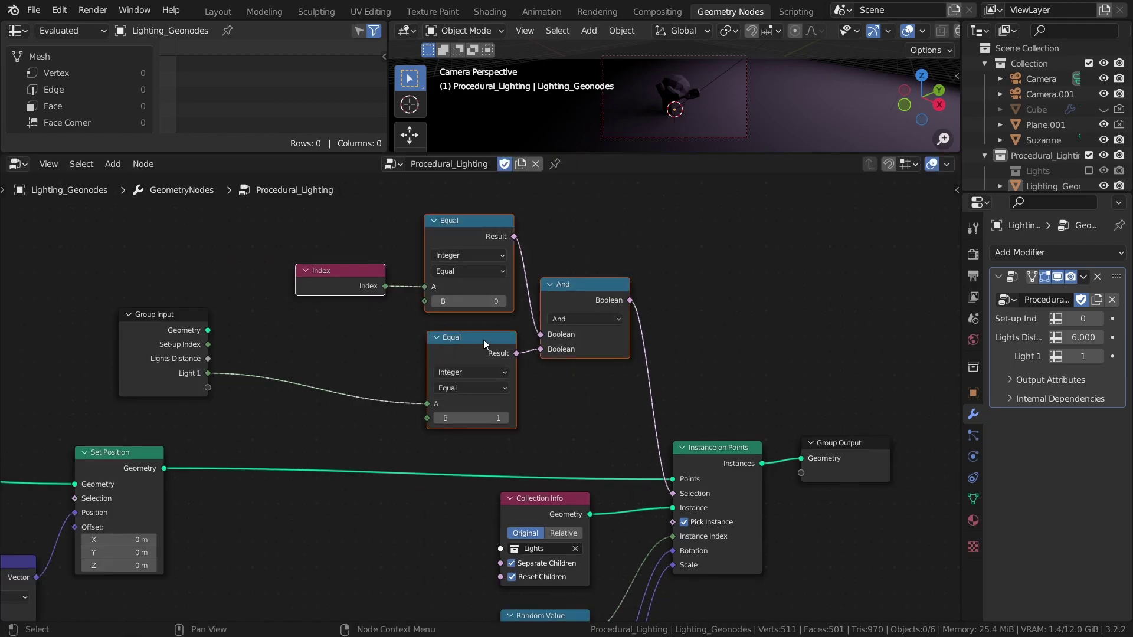
{"action": "key", "text": "ctrl+g"}
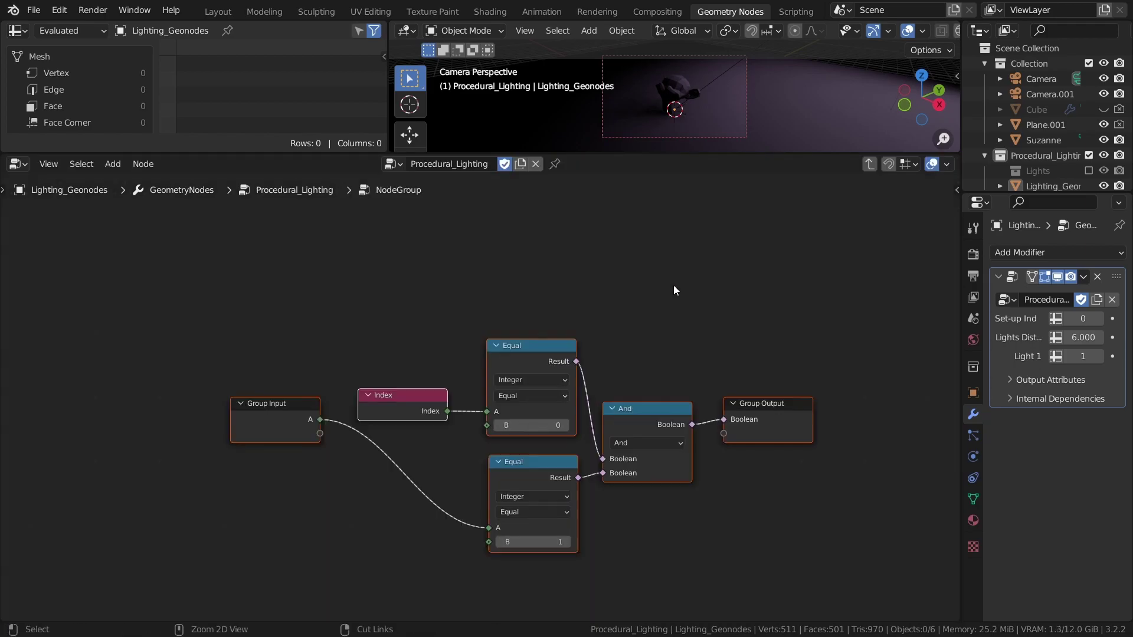
{"action": "middle_click_drag", "start_coordinate": [675, 331], "coordinate": [652, 285]}
{"action": "left_click", "coordinate": [653, 289]}
{"action": "left_click_drag", "start_coordinate": [292, 359], "coordinate": [273, 370]}
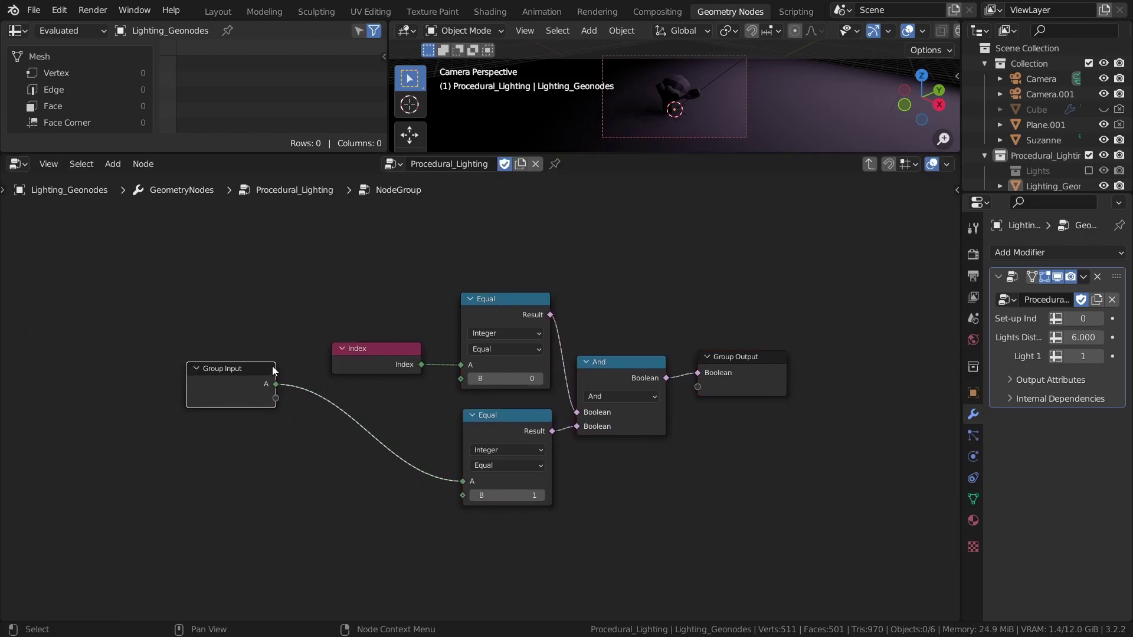
Rename the new node group's input A to "Light Switch".
{"action": "key", "text": "n"}
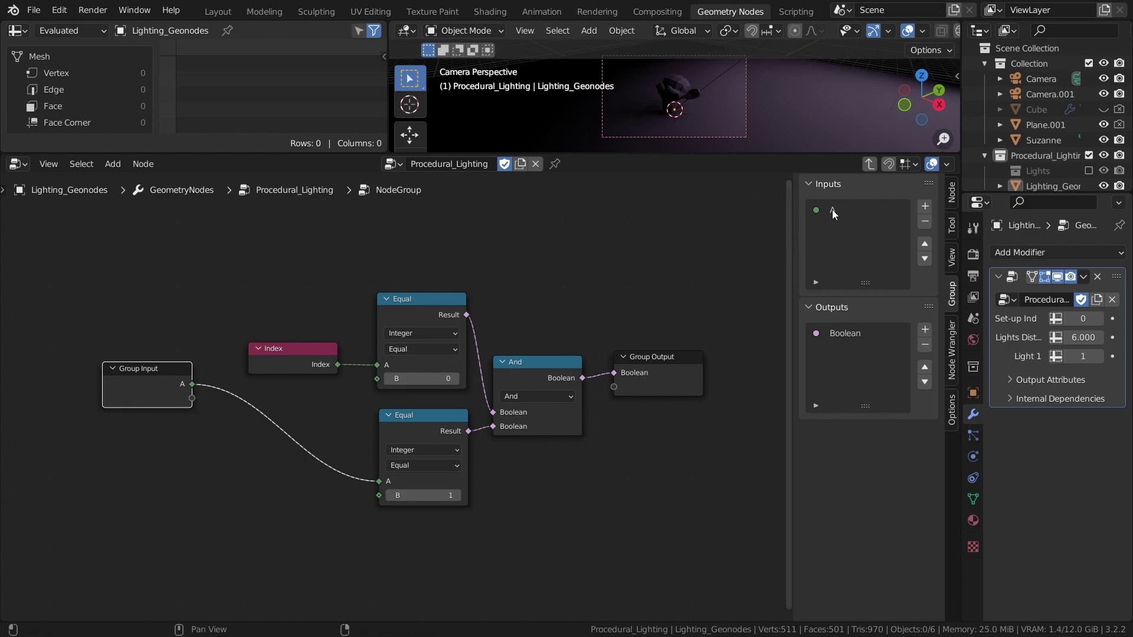
{"action": "left_click", "coordinate": [832, 211]}
{"action": "double_click", "coordinate": [832, 210]}
{"action": "type", "text": "Light W"}
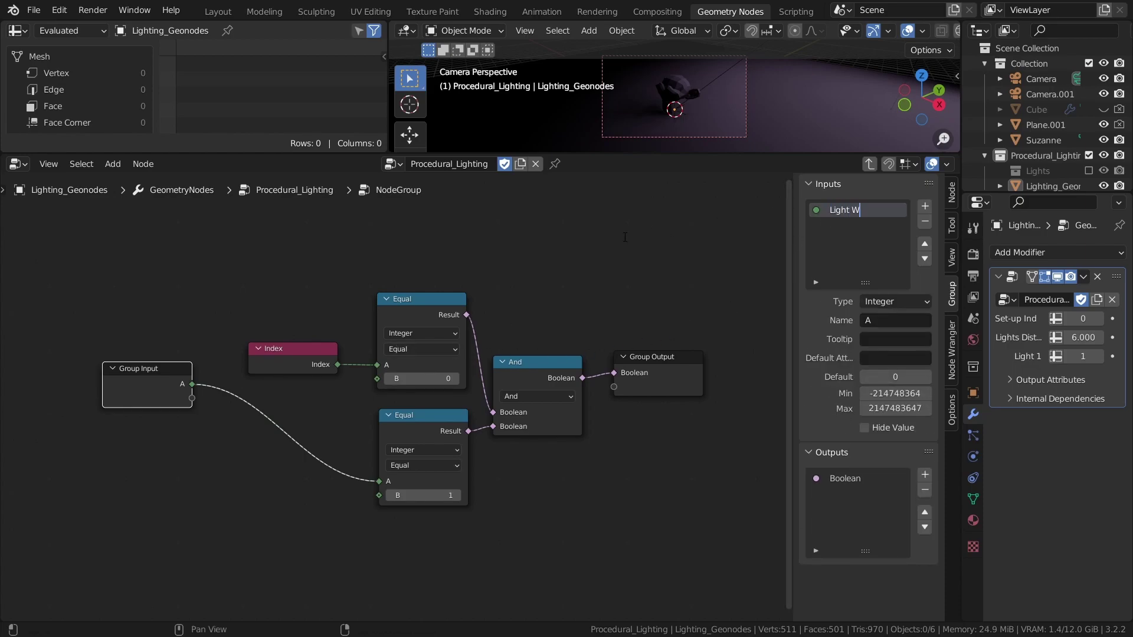
{"action": "key", "text": "BackSpace"}
{"action": "type", "text": "Switch"}
{"action": "key", "text": "Return"}
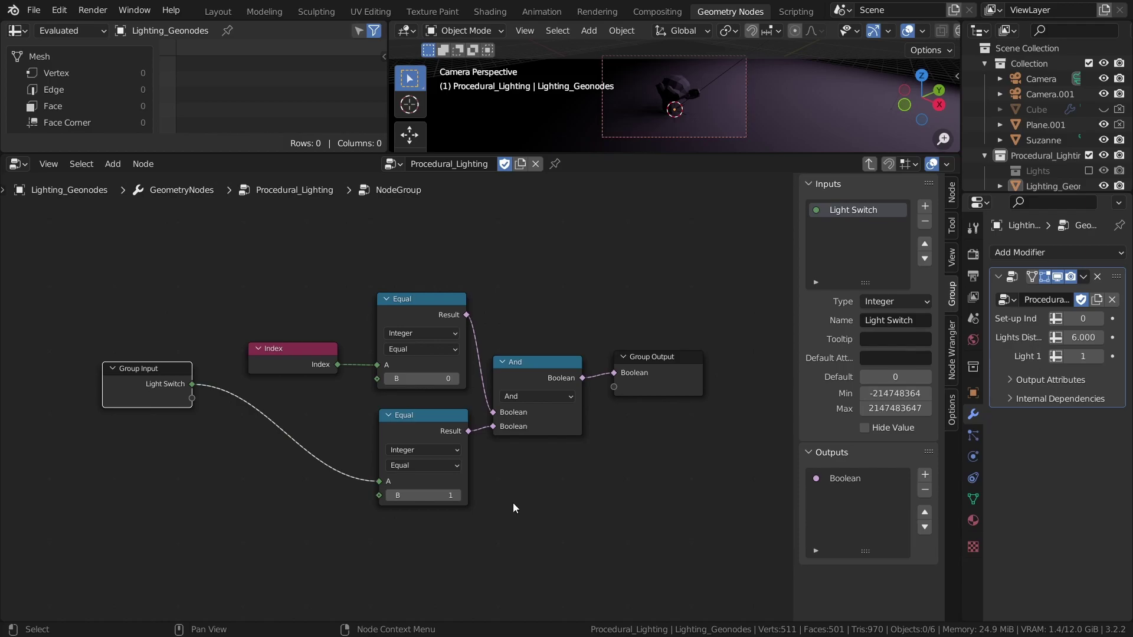
Expose the upper Equal node's B value as a group input named "Index" and return to the parent node tree.
{"action": "left_click_drag", "start_coordinate": [377, 379], "coordinate": [188, 399]}
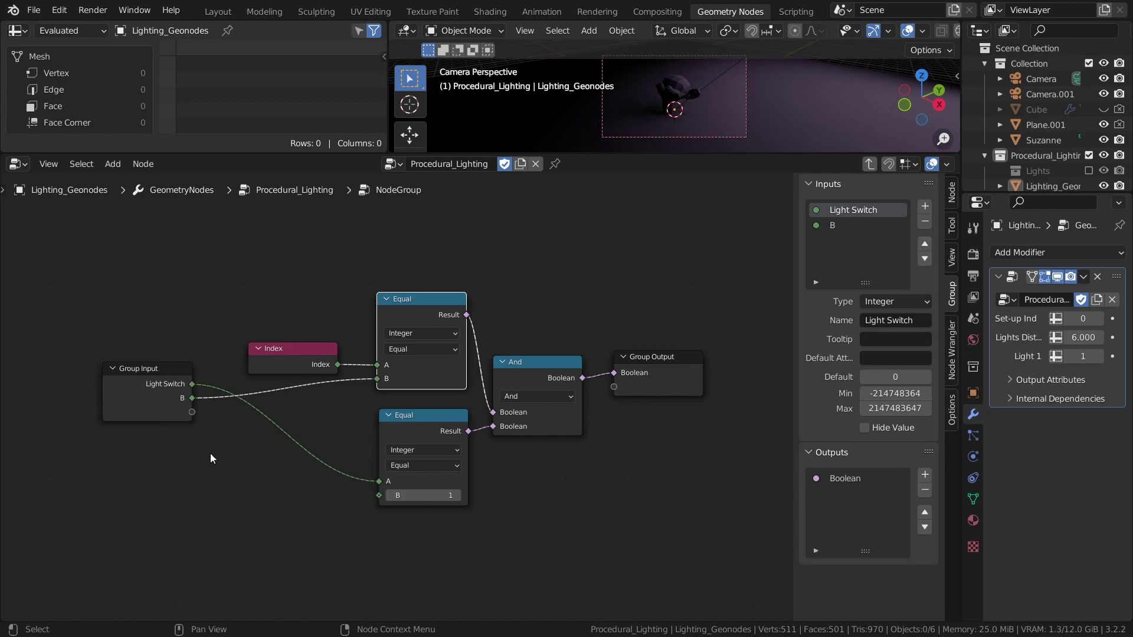
{"action": "double_click", "coordinate": [837, 225]}
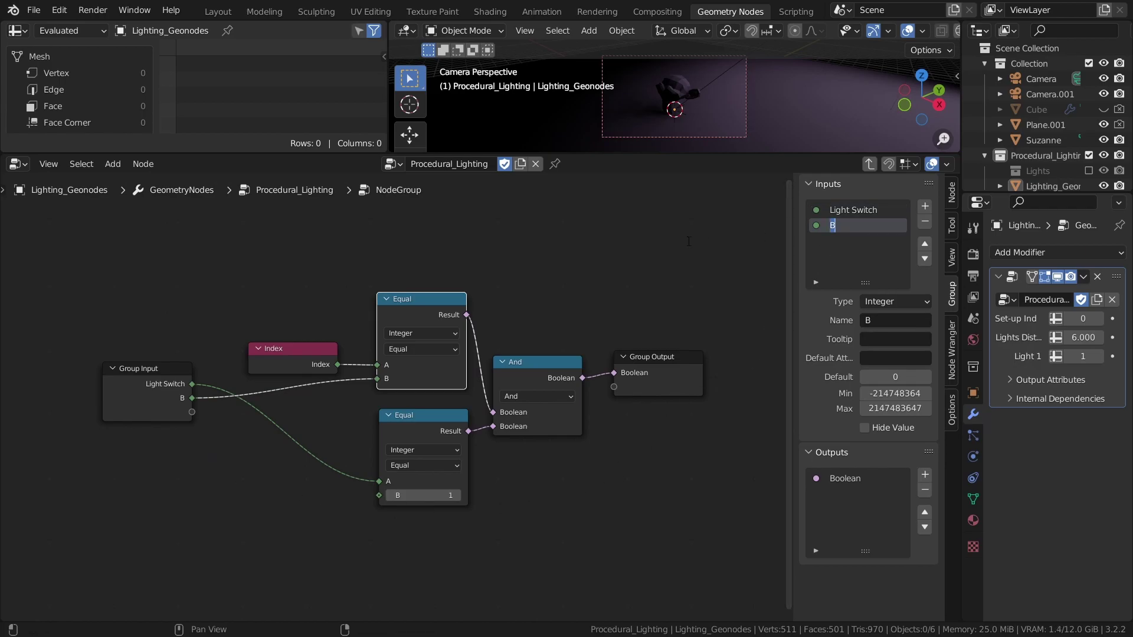
{"action": "type", "text": "Index"}
{"action": "key", "text": "Return"}
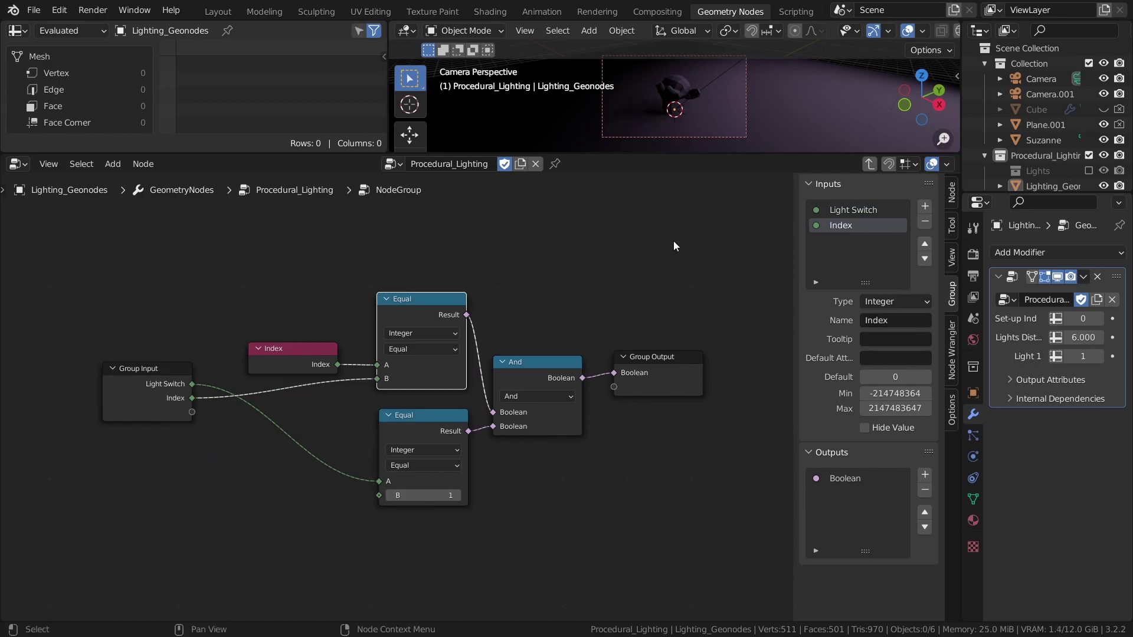
{"action": "key", "text": "n"}
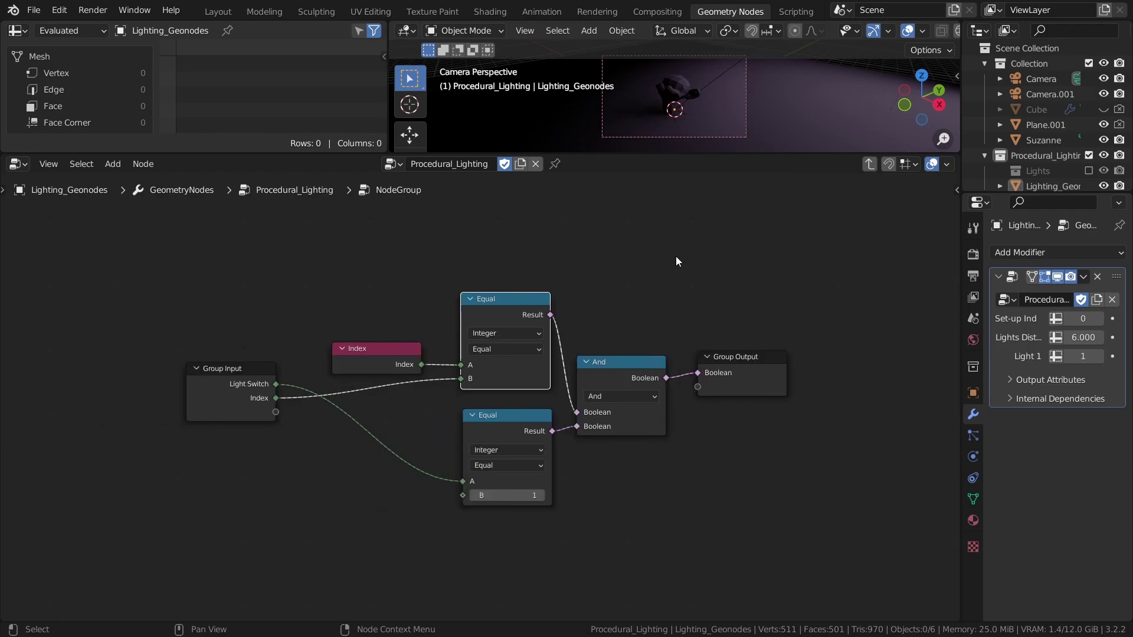
{"action": "key", "text": "Tab"}
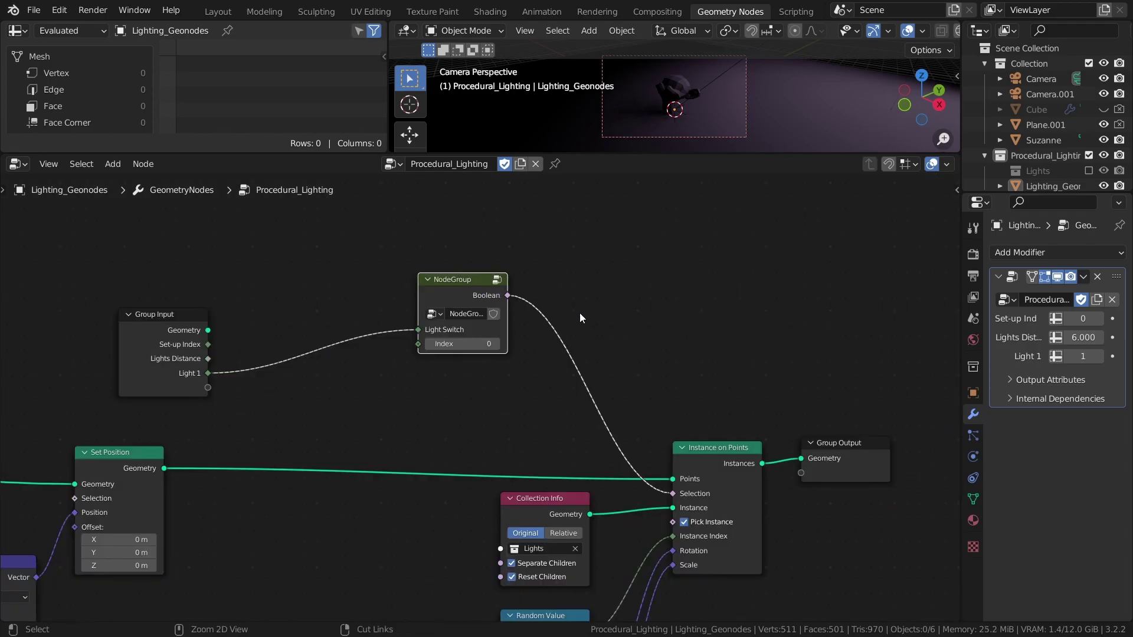
Widen the group node, rename its node group "Light Switch" with a fake user, and save the file.
{"action": "left_click_drag", "start_coordinate": [508, 325], "coordinate": [548, 325]}
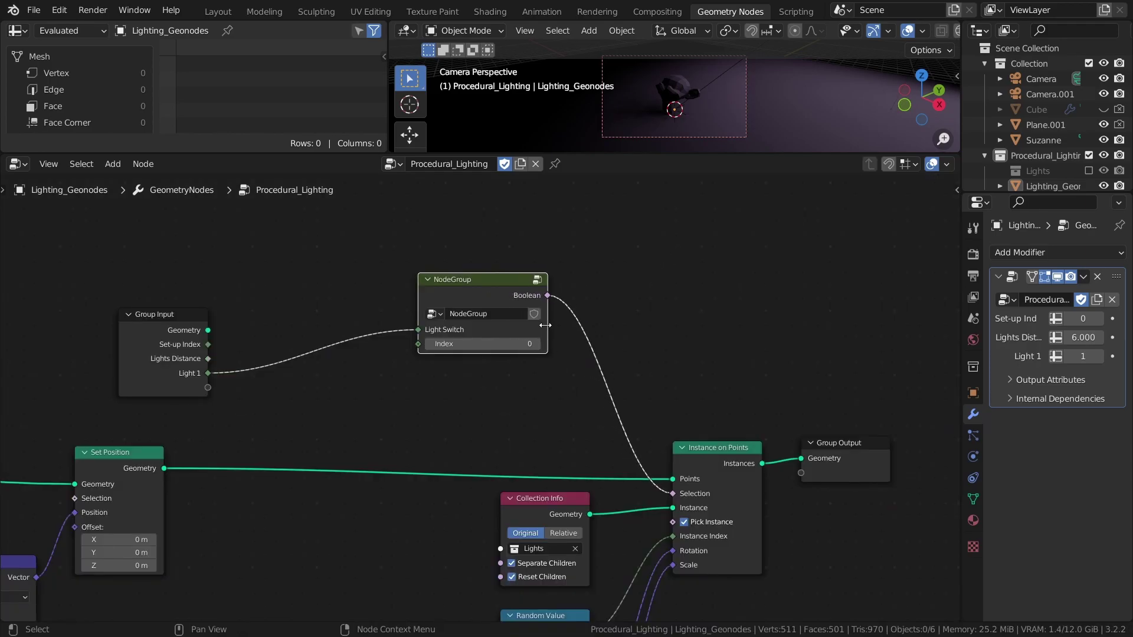
{"action": "double_click", "coordinate": [500, 317]}
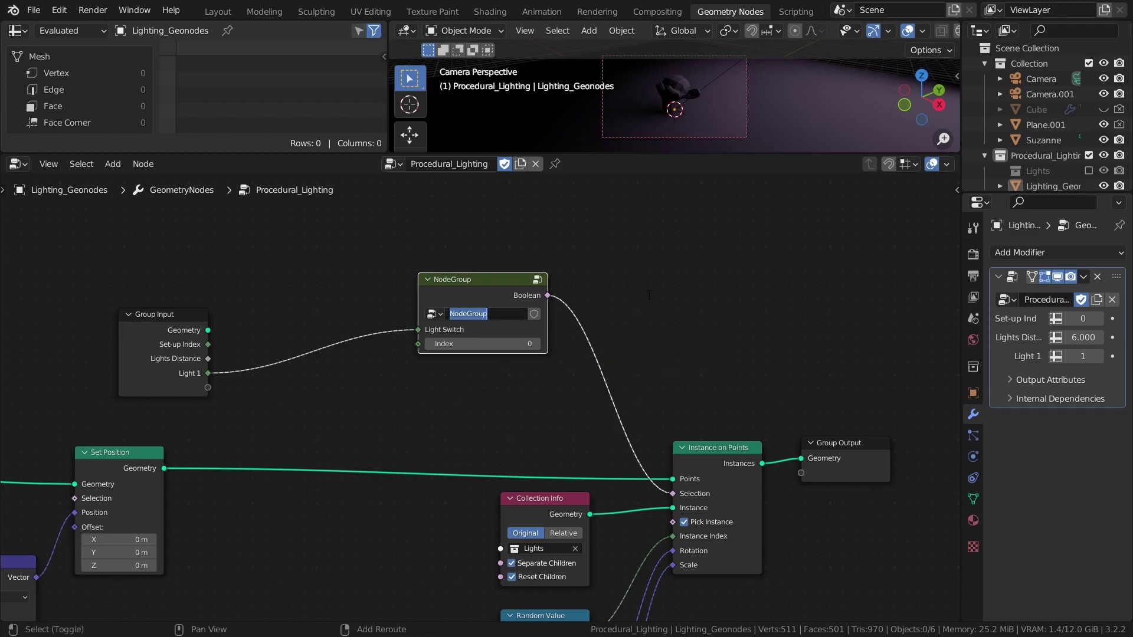
{"action": "type", "text": "Light S"}
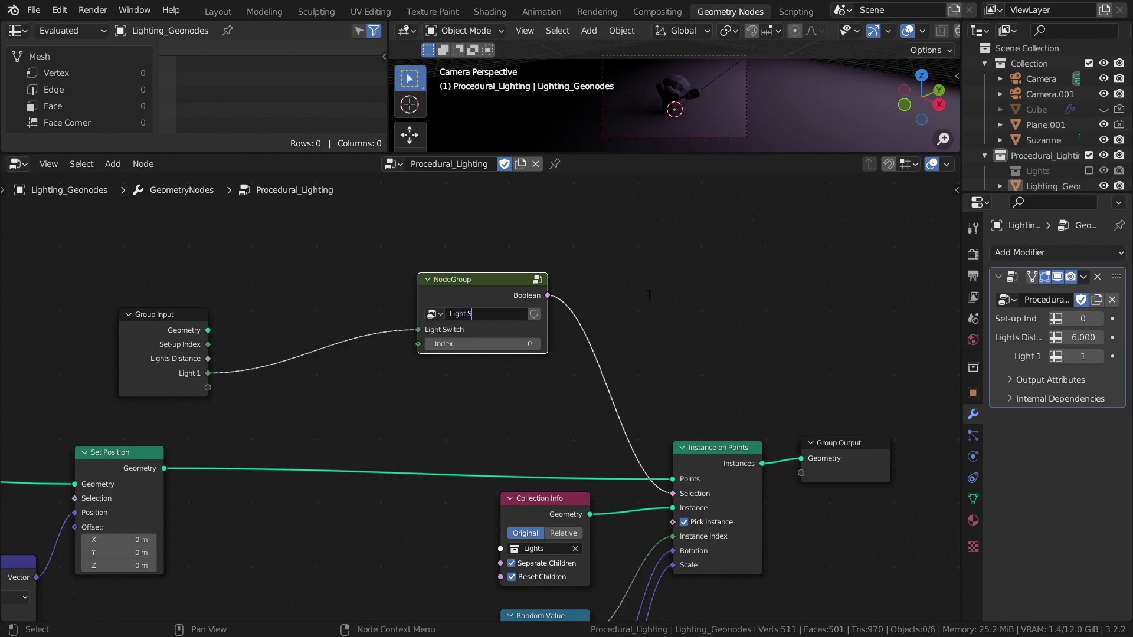
{"action": "type", "text": "witch"}
{"action": "key", "text": "Return"}
{"action": "left_click", "coordinate": [534, 314]}
{"action": "key", "text": "ctrl+s"}
Move the Light Switch node up and place a duplicate of it directly below.
{"action": "middle_click_drag", "start_coordinate": [440, 423], "coordinate": [487, 433]}
{"action": "scroll", "coordinate": [486, 395], "scroll_direction": "down", "scroll_amount": 2}
{"action": "left_click_drag", "start_coordinate": [526, 340], "coordinate": [494, 202]}
{"action": "key", "text": "shift+d"}
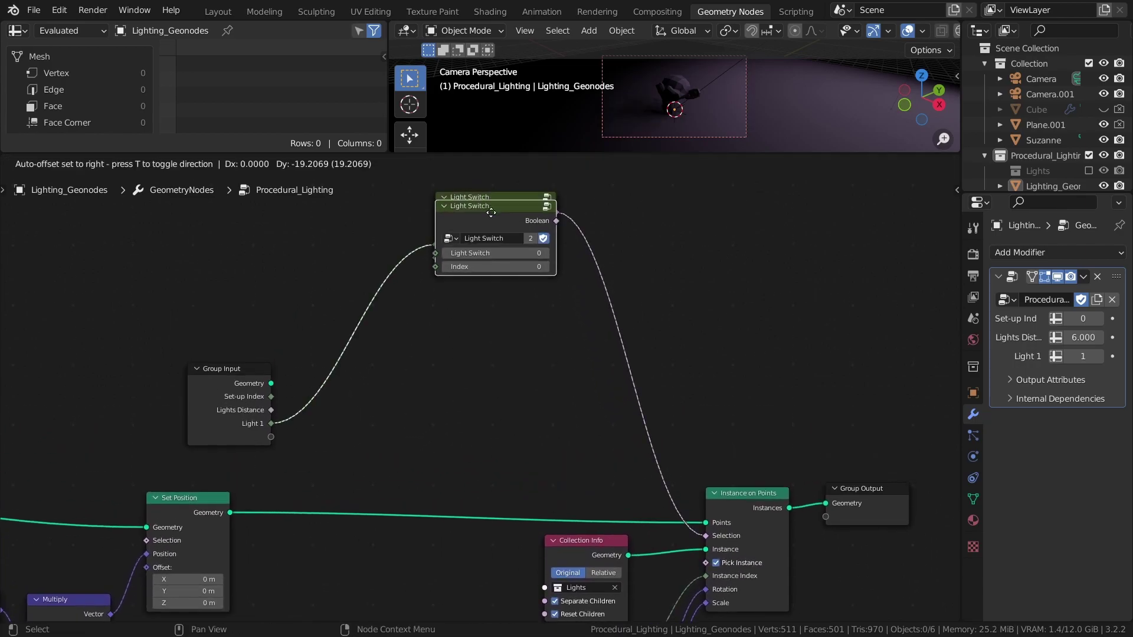
{"action": "left_click", "coordinate": [490, 295]}
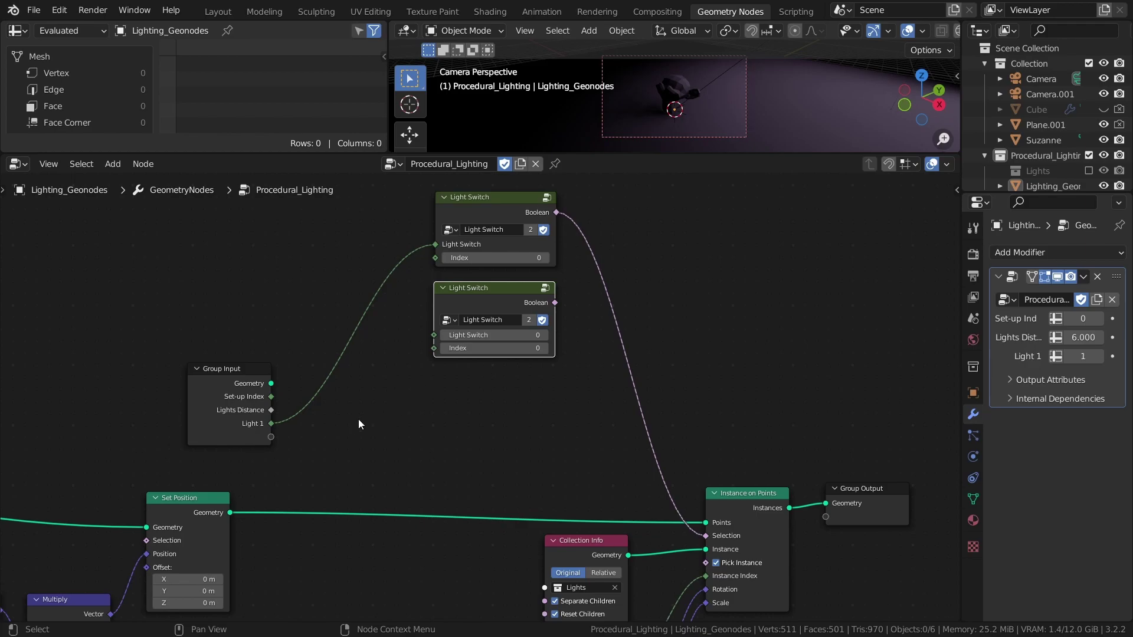
Expose the duplicate's Light Switch value as a group input named "Light 2" and set the duplicate's Index to 1.
{"action": "left_click_drag", "start_coordinate": [271, 438], "coordinate": [436, 334]}
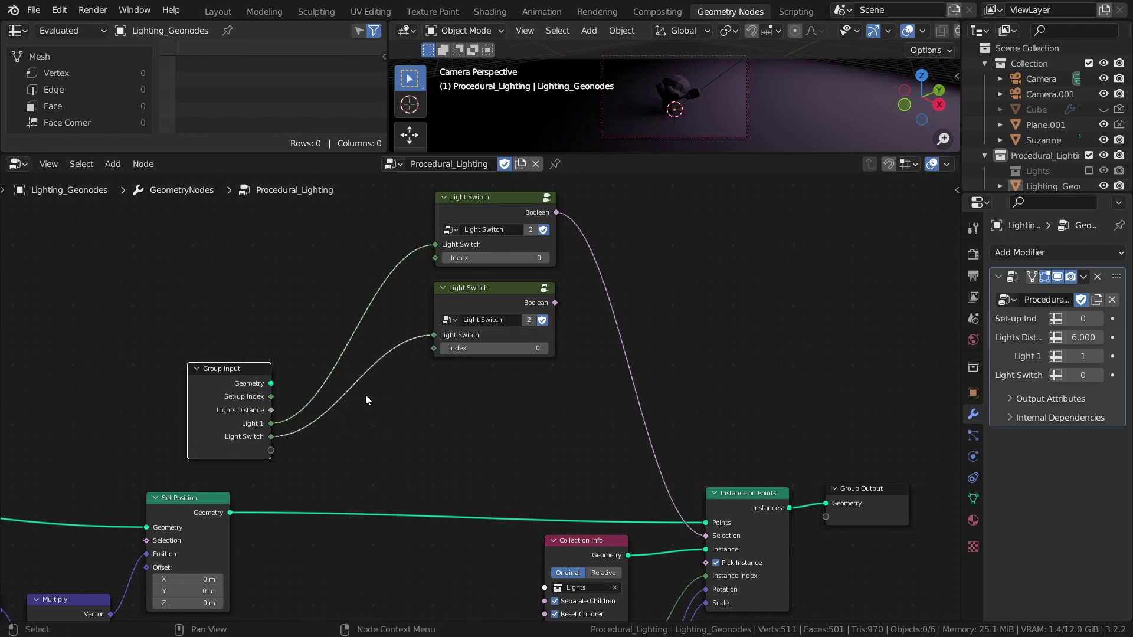
{"action": "key", "text": "n"}
{"action": "double_click", "coordinate": [843, 272]}
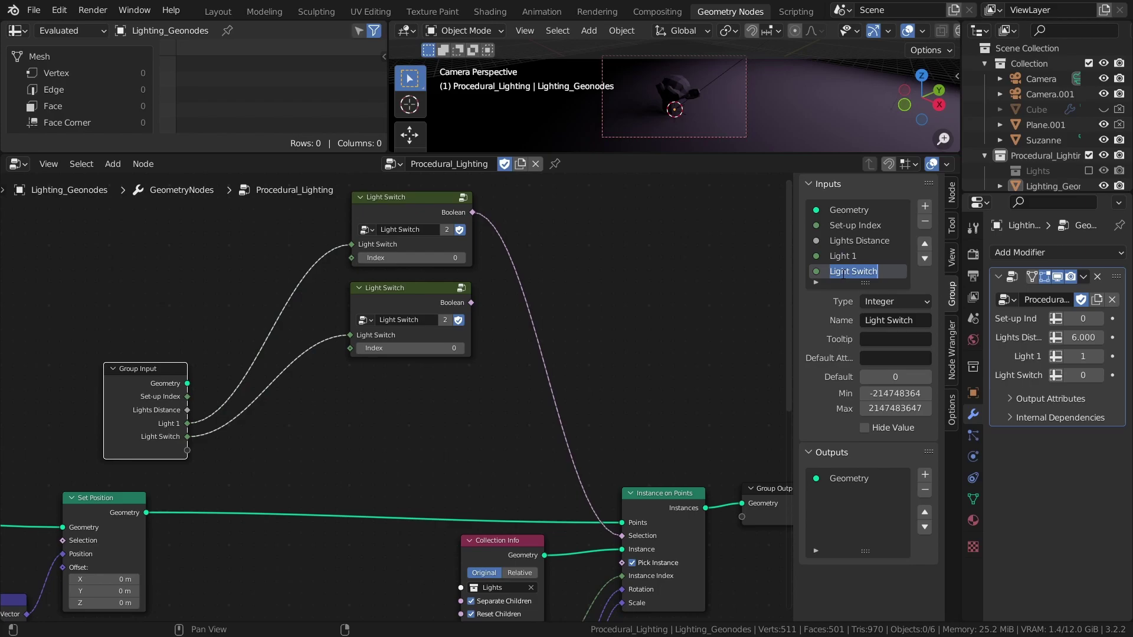
{"action": "type", "text": "Light 2"}
{"action": "key", "text": "Return"}
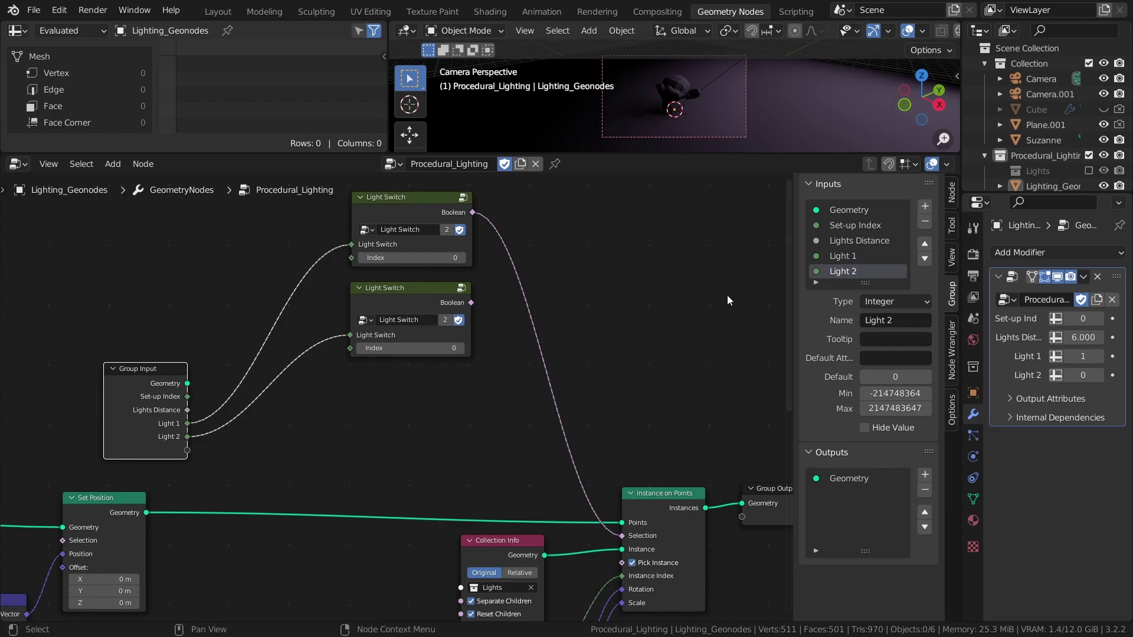
{"action": "key", "text": "n"}
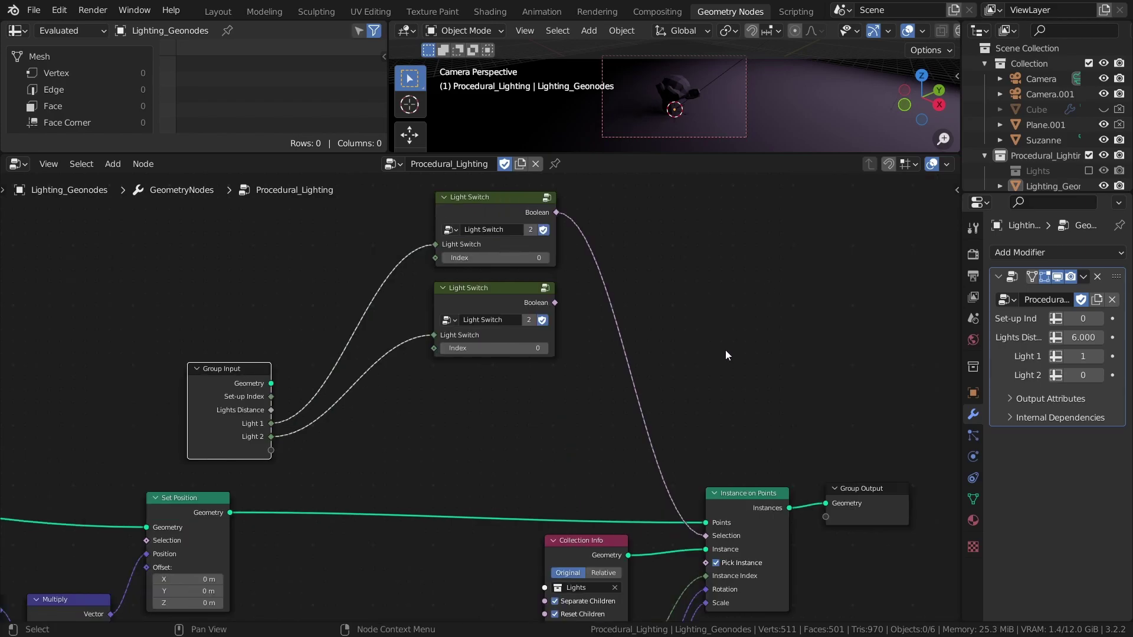
{"action": "left_click", "coordinate": [544, 348]}
Insert a Boolean Math node set to Or before Instance on Points' Selection and connect the second Light Switch's output to it.
{"action": "key", "text": "shift+a"}
{"action": "left_click", "coordinate": [642, 293]}
{"action": "type", "text": "boolean"}
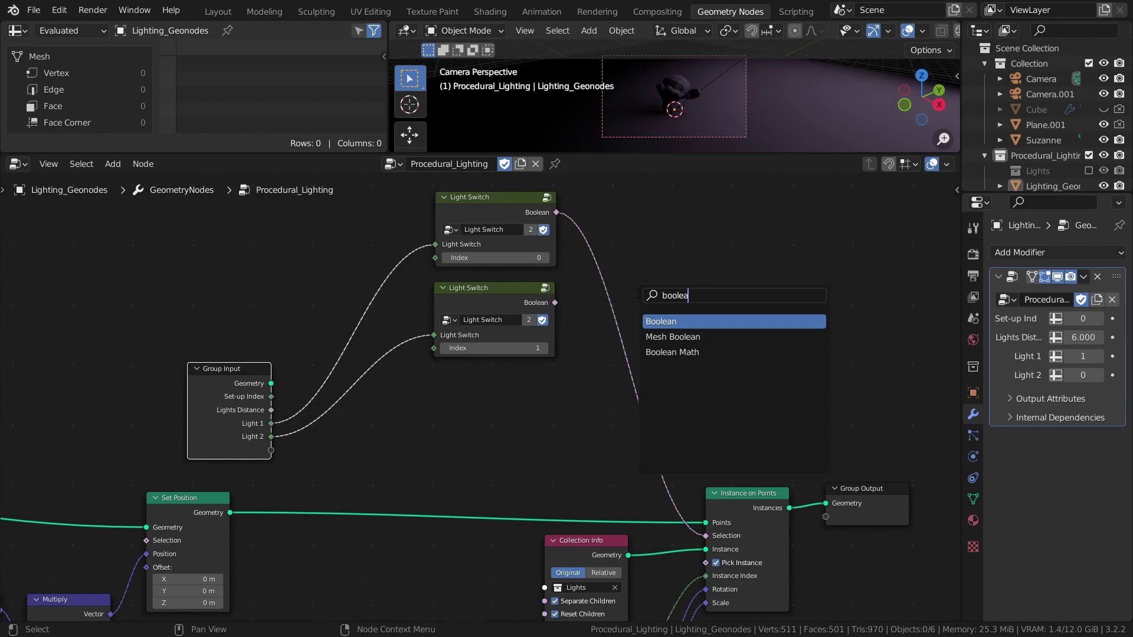
{"action": "key", "text": "Down"}
{"action": "key", "text": "Down"}
{"action": "key", "text": "Return"}
{"action": "left_click", "coordinate": [694, 299]}
{"action": "left_click", "coordinate": [697, 286]}
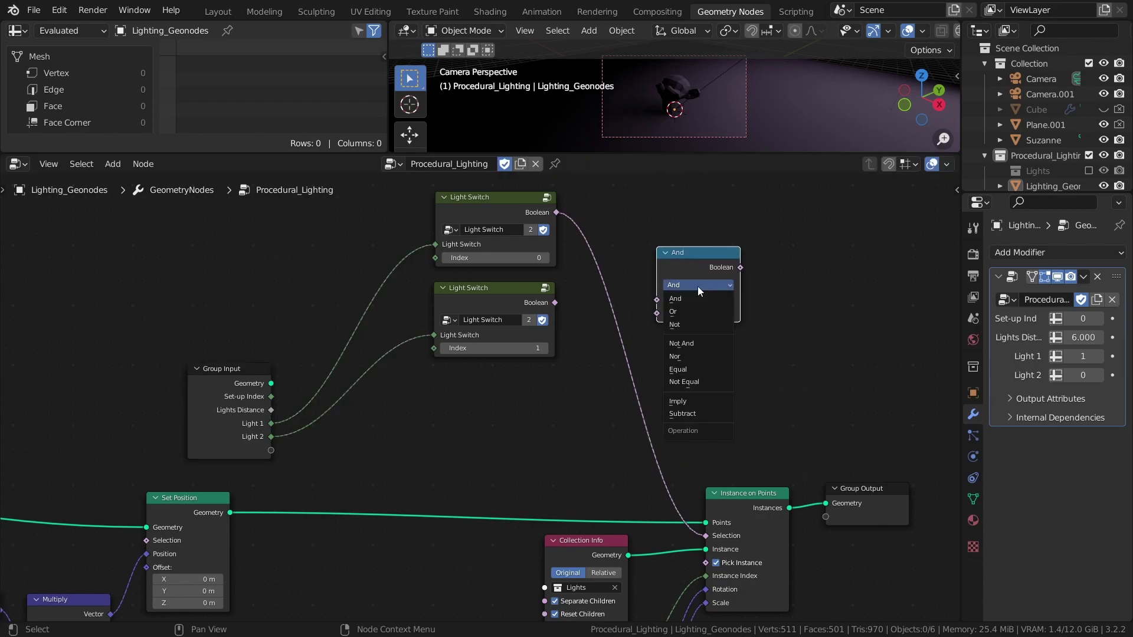
{"action": "left_click", "coordinate": [693, 311]}
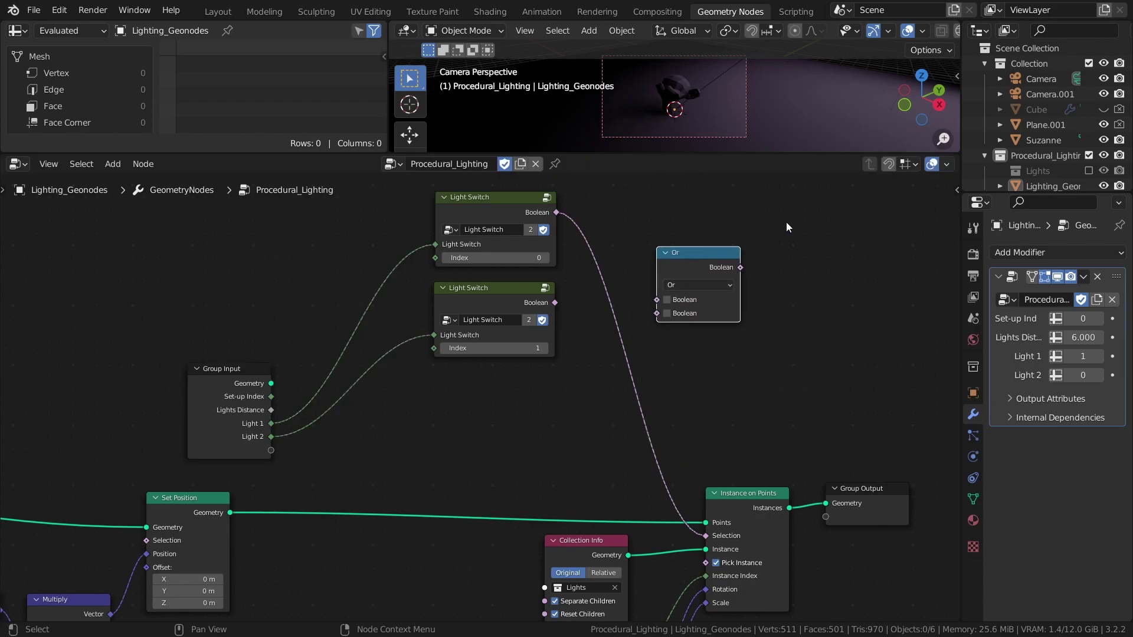
{"action": "left_click_drag", "start_coordinate": [709, 267], "coordinate": [668, 292]}
{"action": "left_click_drag", "start_coordinate": [557, 306], "coordinate": [618, 339]}
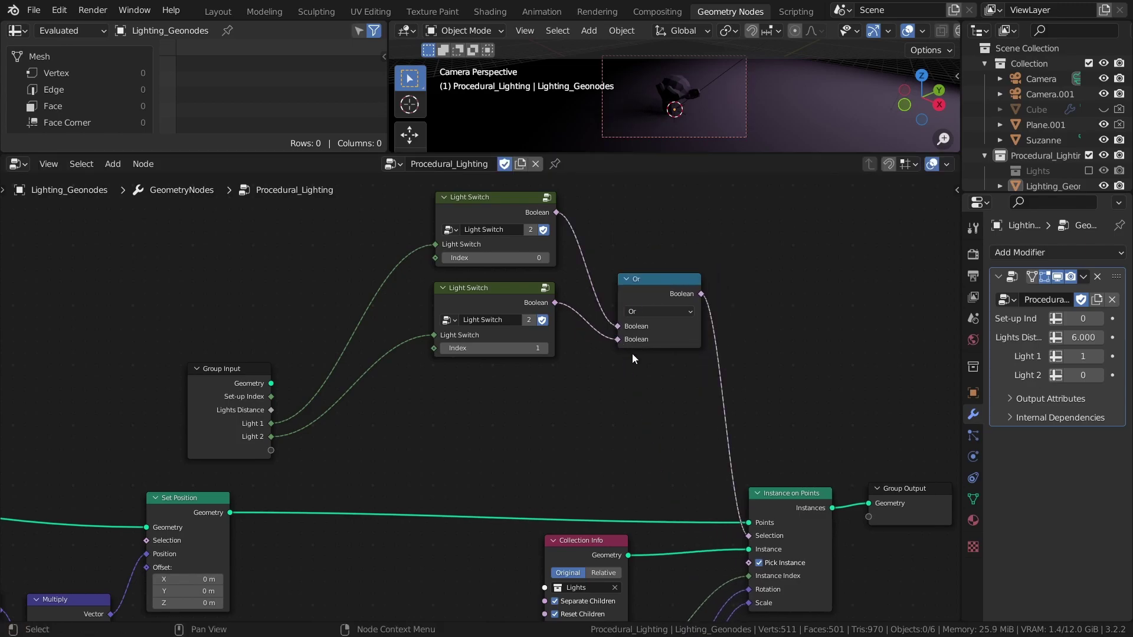
Set the modifier's Light 2 to 1 and test Light 1 by switching it off and back to 1.
{"action": "left_click", "coordinate": [1099, 376]}
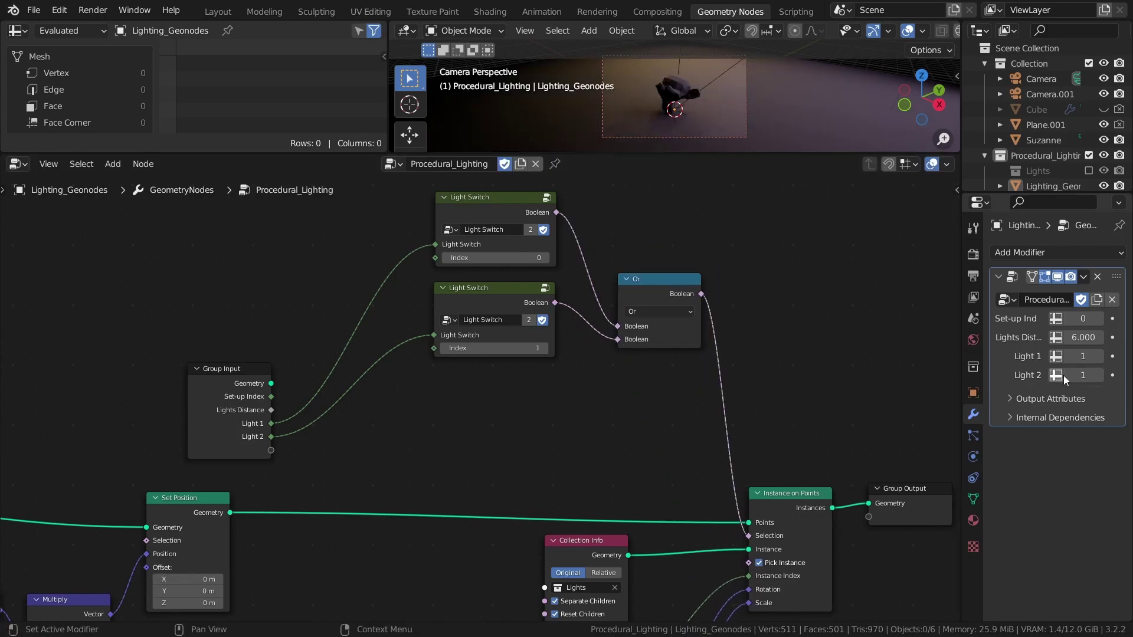
{"action": "left_click", "coordinate": [1068, 357]}
{"action": "left_click", "coordinate": [1099, 357]}
Rearrange the two Light Switch nodes and place a third copy below them.
{"action": "left_click_drag", "start_coordinate": [483, 195], "coordinate": [459, 217]}
{"action": "left_click_drag", "start_coordinate": [454, 313], "coordinate": [455, 312]}
{"action": "key", "text": "shift+d"}
{"action": "left_click", "coordinate": [457, 394]}
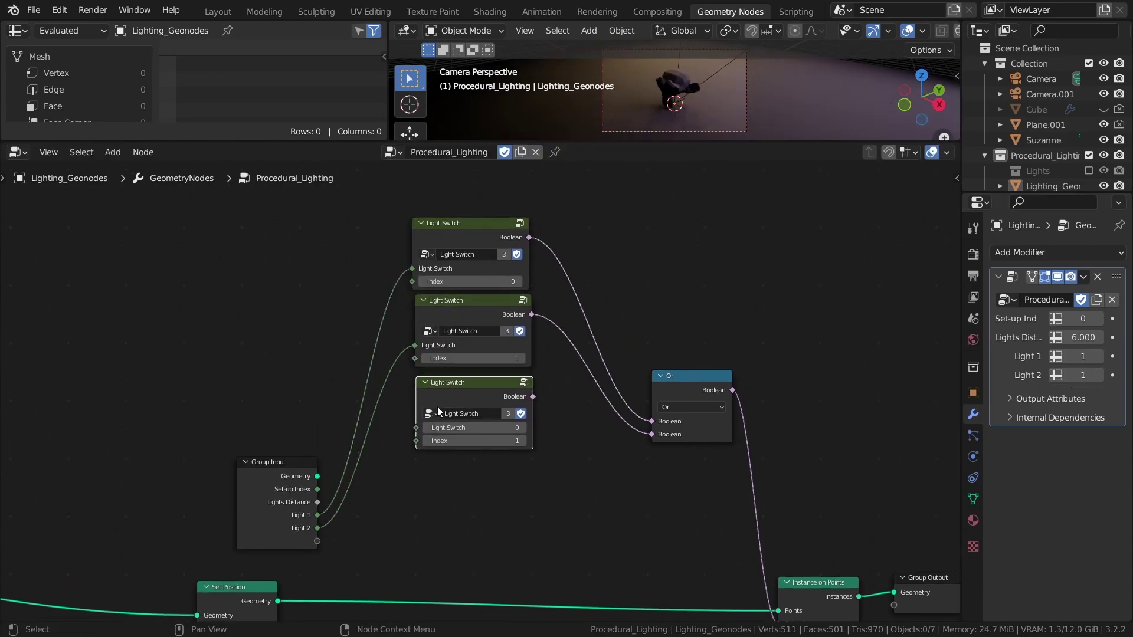
Expose the third Light Switch node's Light Switch value as a group input named "Light 3".
{"action": "left_click_drag", "start_coordinate": [317, 541], "coordinate": [417, 428]}
{"action": "key", "text": "n"}
{"action": "double_click", "coordinate": [852, 261]}
{"action": "type", "text": "Light 3"}
{"action": "key", "text": "Return"}
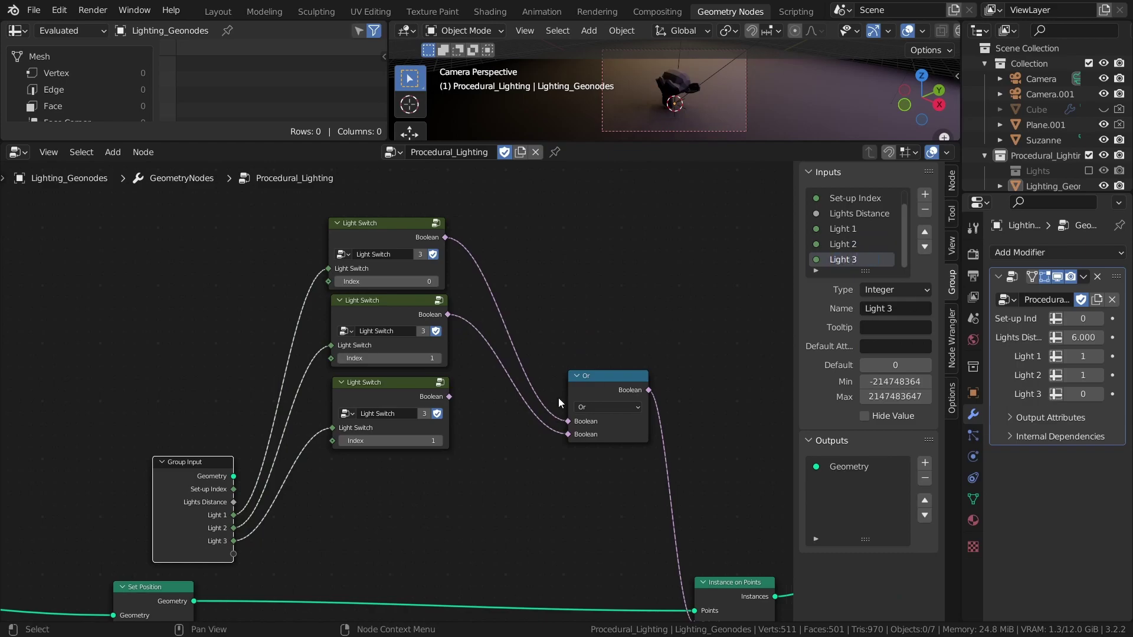
{"action": "key", "text": "n"}
Set the third Light Switch's Index to 2 and insert a duplicate Or node between the first Or and Instance on Points' Selection.
{"action": "middle_click_drag", "start_coordinate": [558, 397], "coordinate": [644, 344]}
{"action": "left_click", "coordinate": [527, 387]}
{"action": "left_click_drag", "start_coordinate": [676, 327], "coordinate": [617, 246]}
{"action": "key", "text": "shift+d"}
{"action": "left_click_drag", "start_coordinate": [739, 346], "coordinate": [610, 327]}
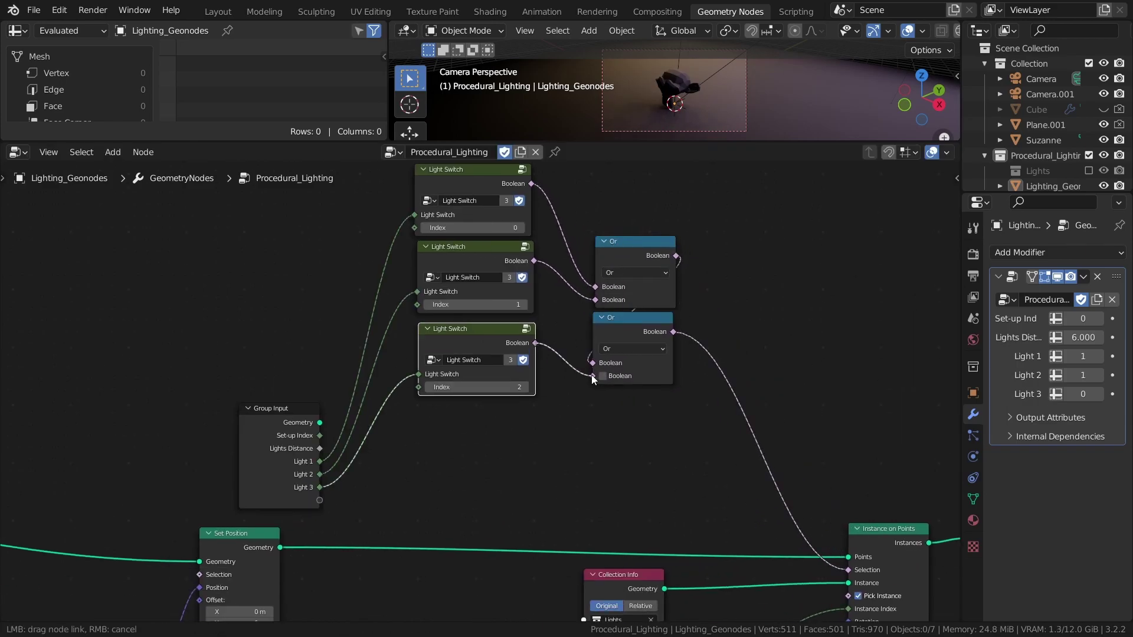